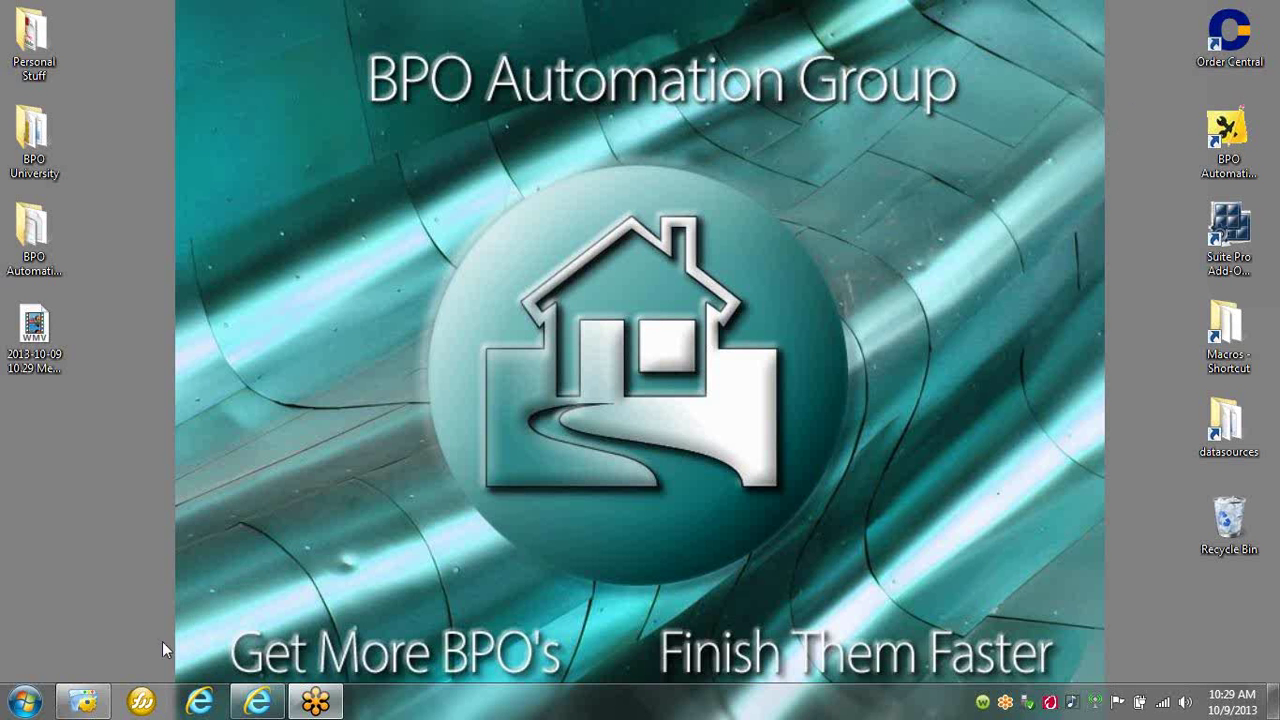
# Restore the iMacros Browser window from the taskbar.
pyautogui.click(83, 702)
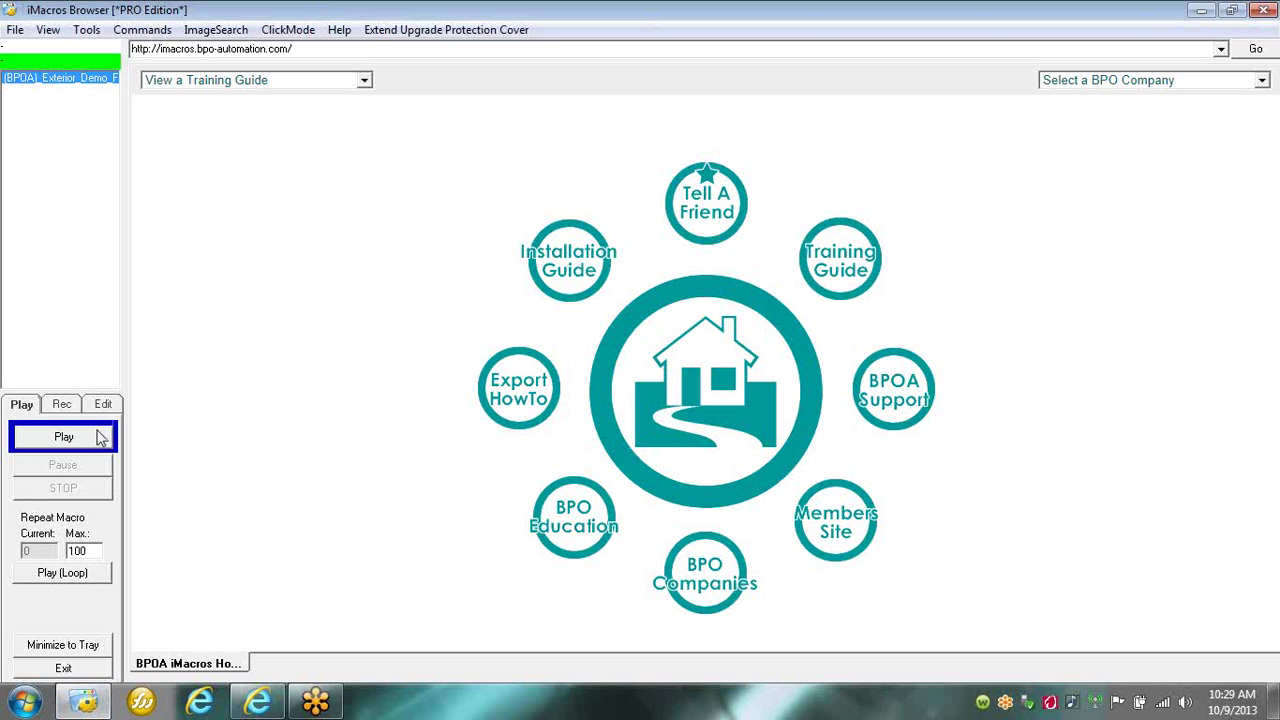
# Run the (BPOA) Exterior Demo macro to auto-fill the Drive-By BPO Exterior form, then return to its top.
pyautogui.click(100, 437)
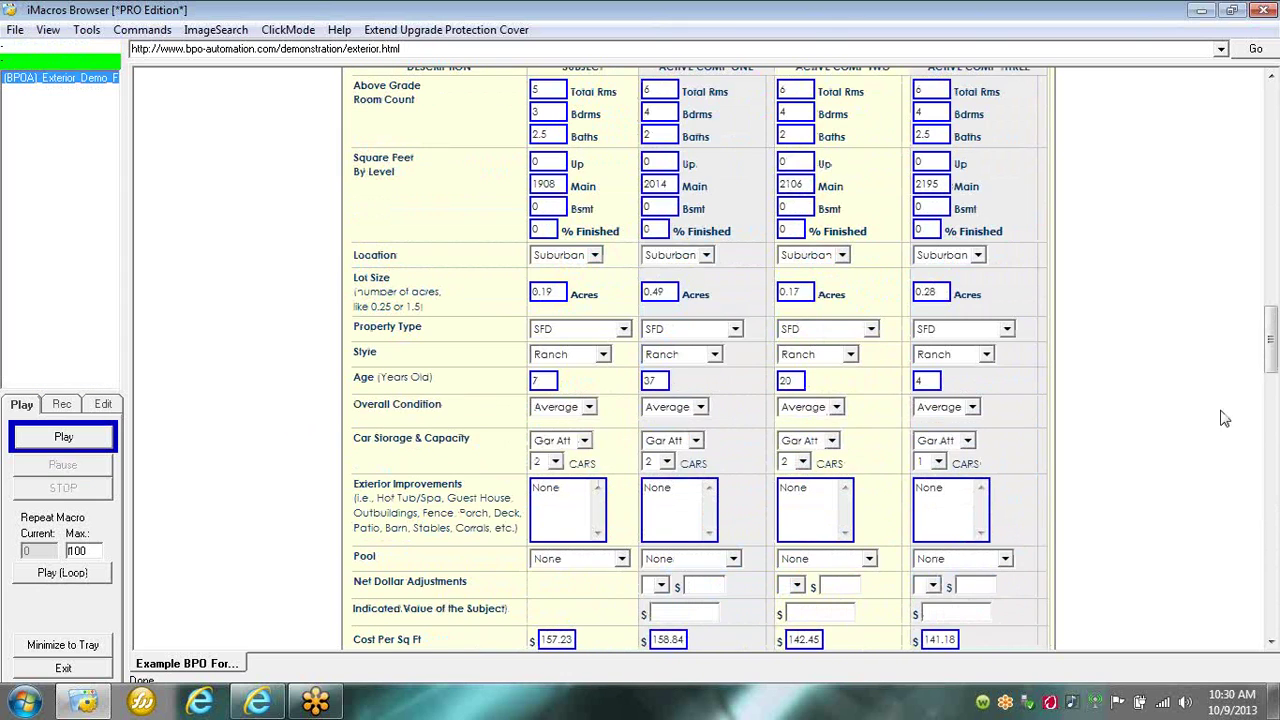
pyautogui.scroll(15, 1272, 350)
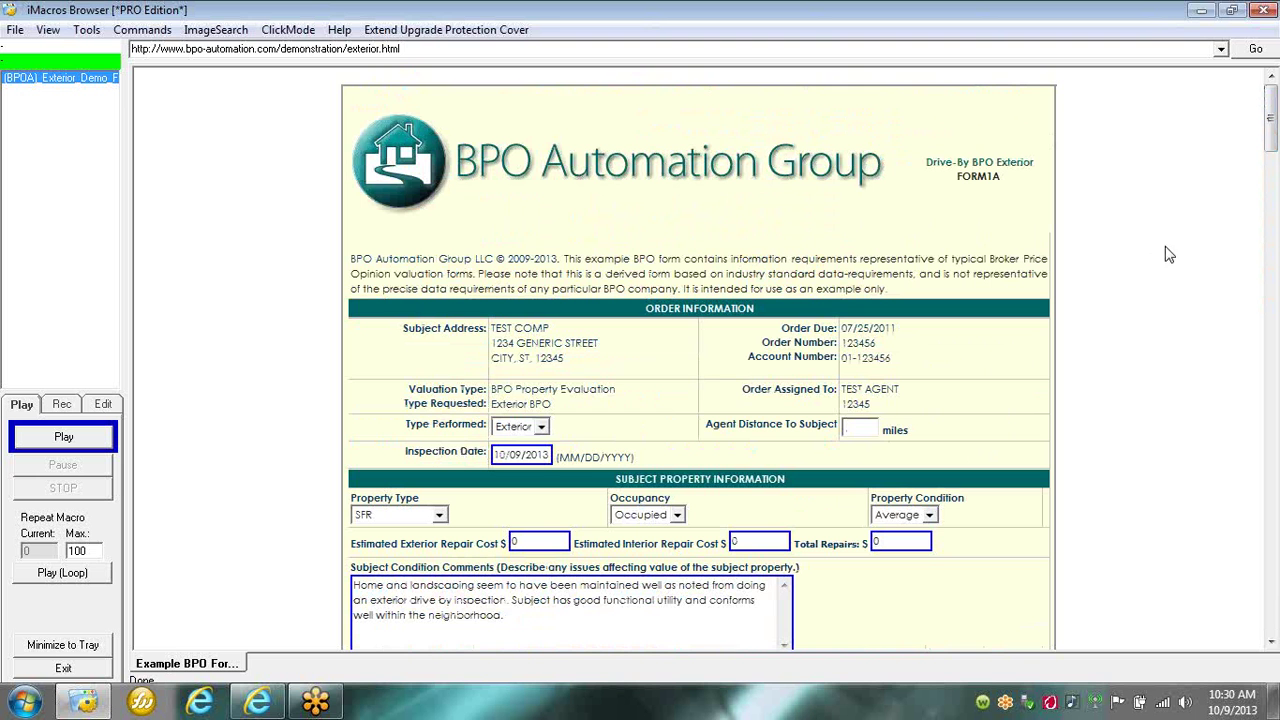
pyautogui.click(1262, 30)
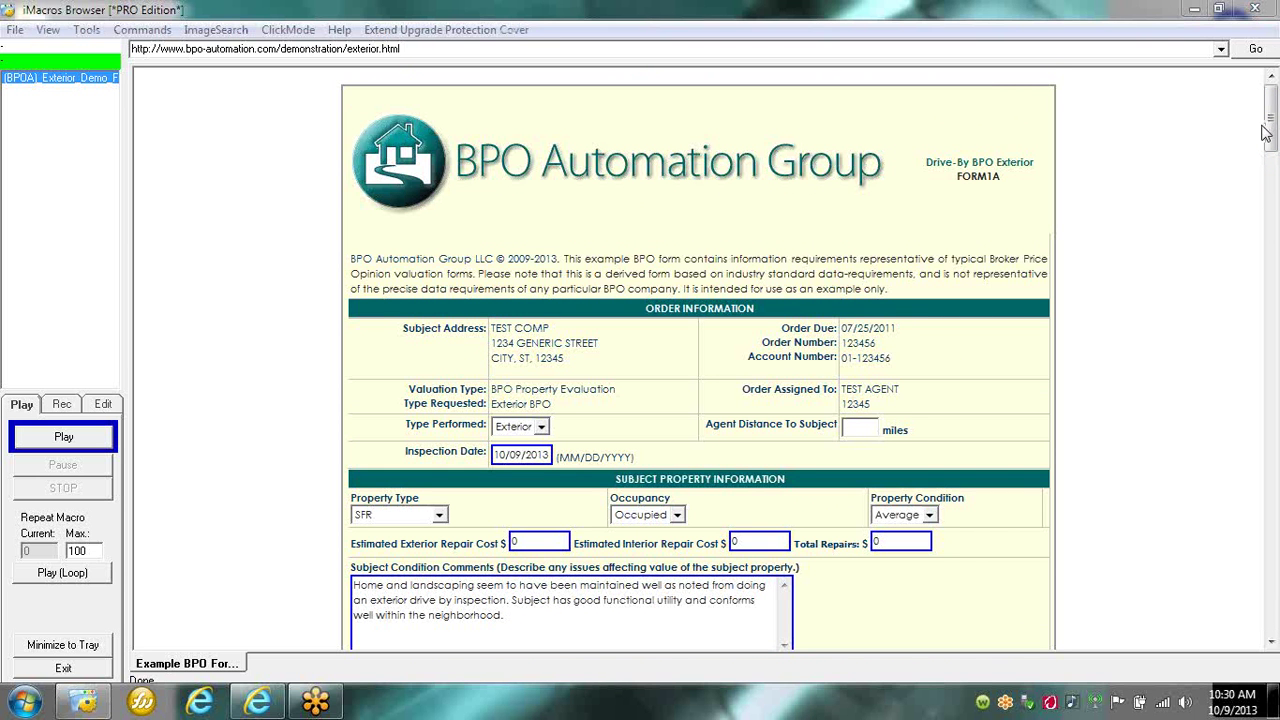
pyautogui.moveTo(1268, 128); pyautogui.dragTo(1268, 160)
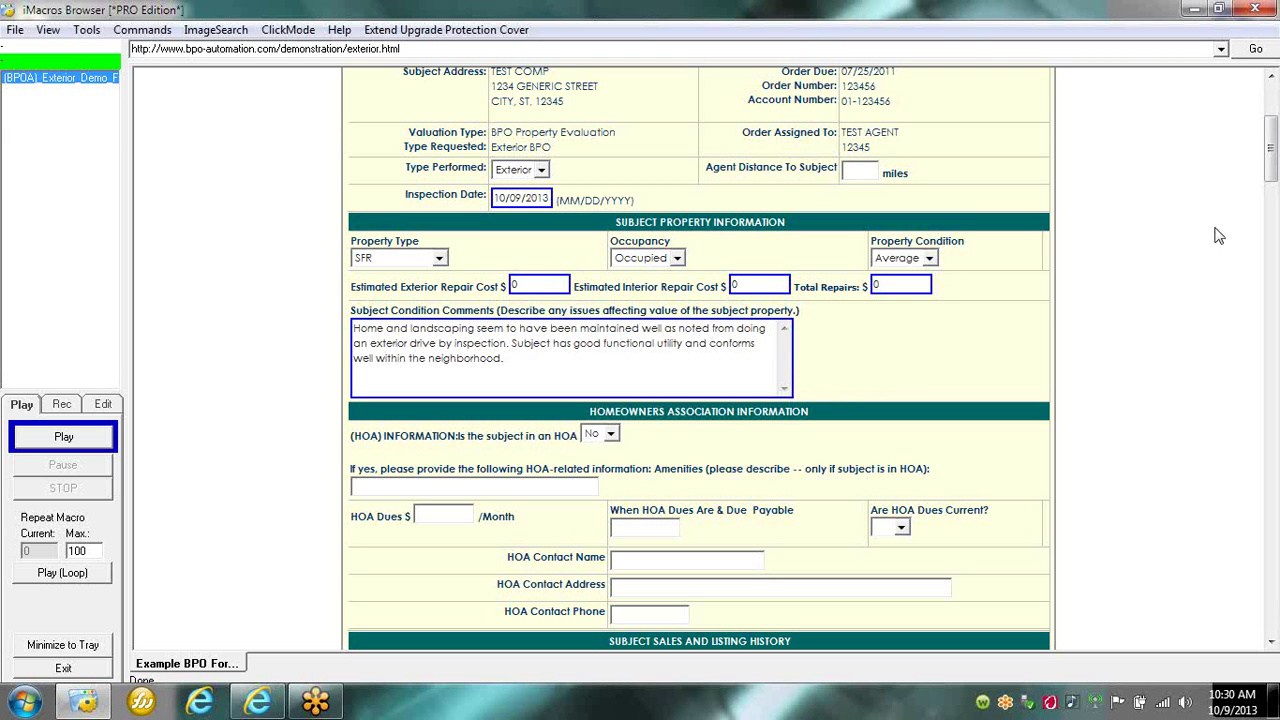
pyautogui.moveTo(1270, 158); pyautogui.dragTo(1273, 187)
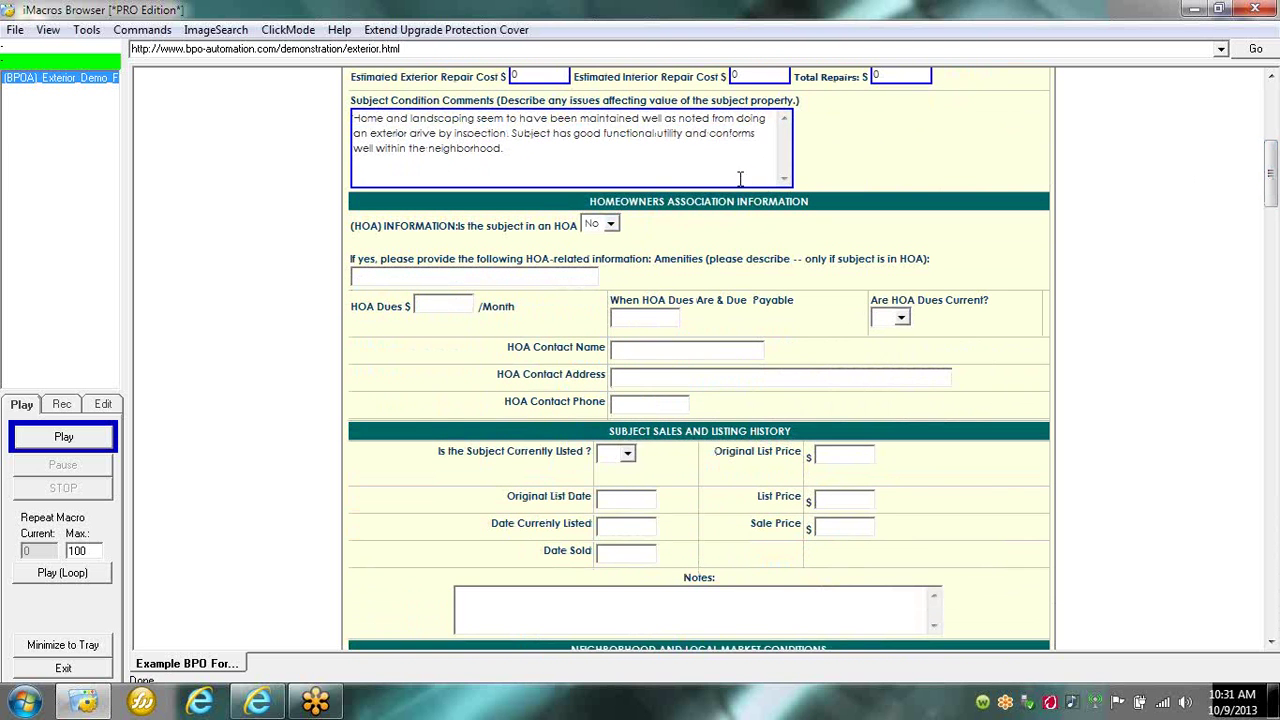
pyautogui.moveTo(1272, 180); pyautogui.dragTo(1270, 244)
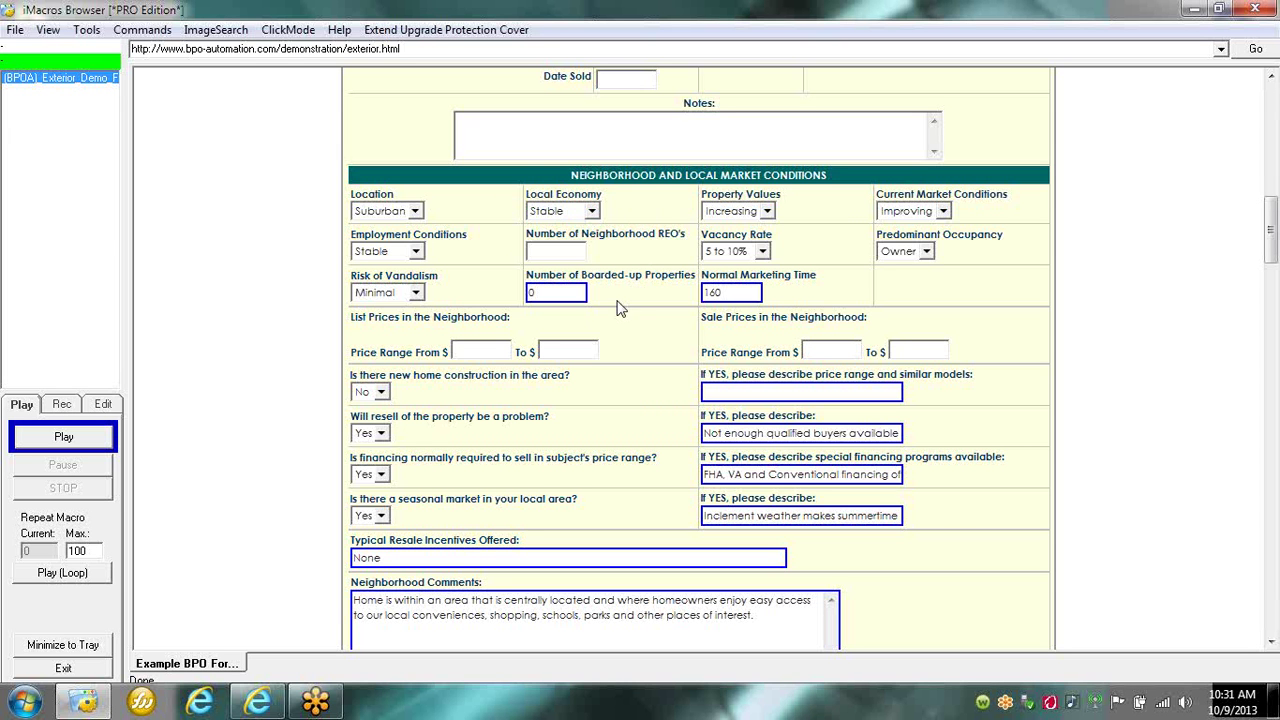
pyautogui.click(561, 256)
pyautogui.moveTo(1272, 262); pyautogui.dragTo(1276, 334)
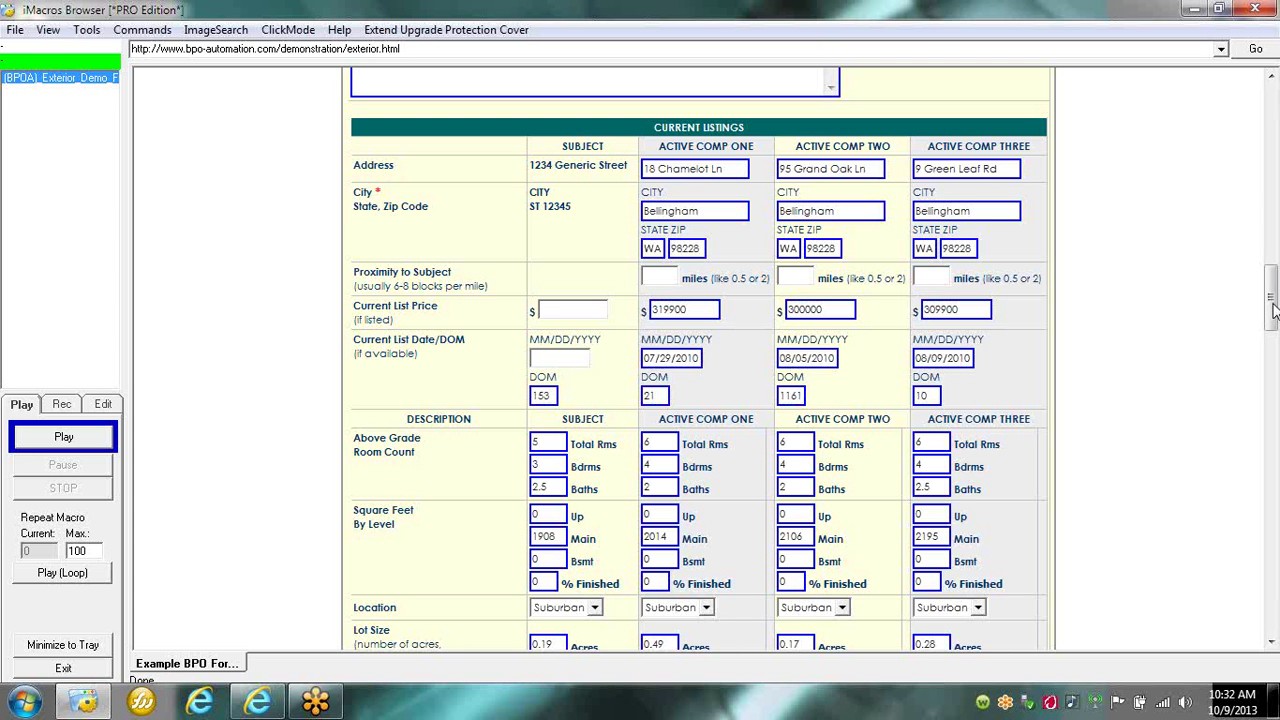
pyautogui.moveTo(1272, 311); pyautogui.dragTo(1275, 350)
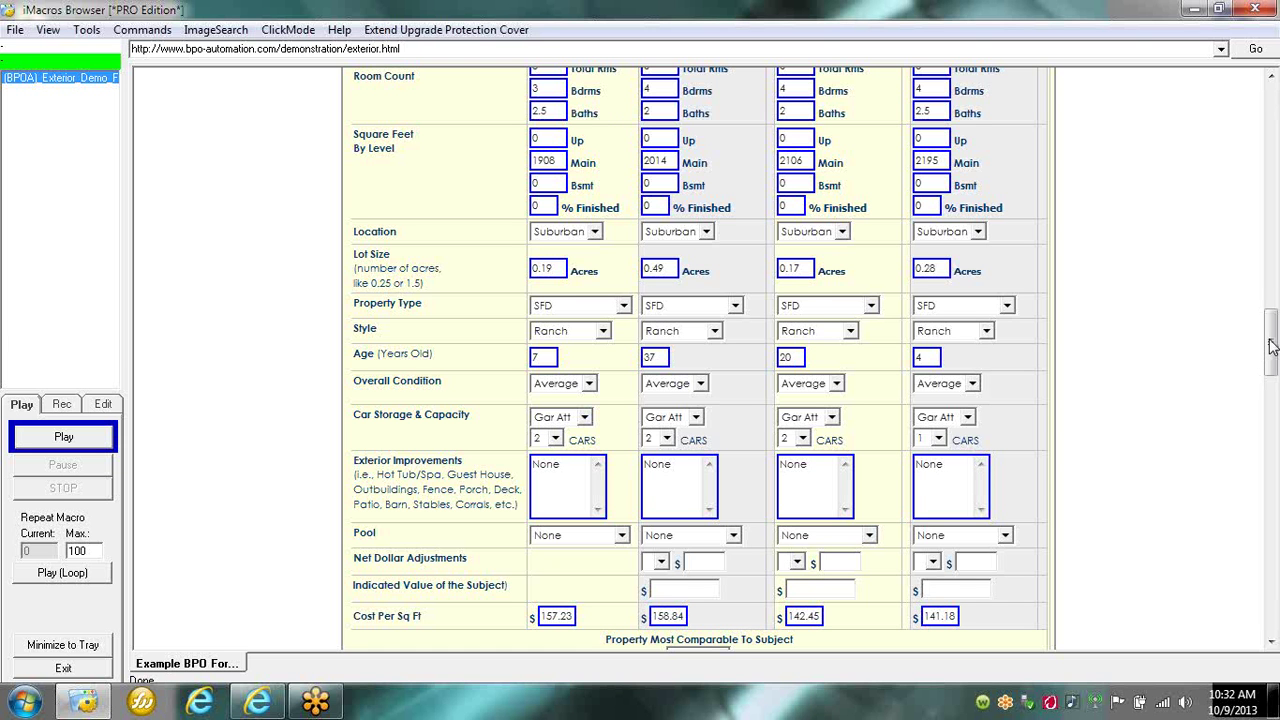
pyautogui.moveTo(1272, 345); pyautogui.dragTo(1272, 350)
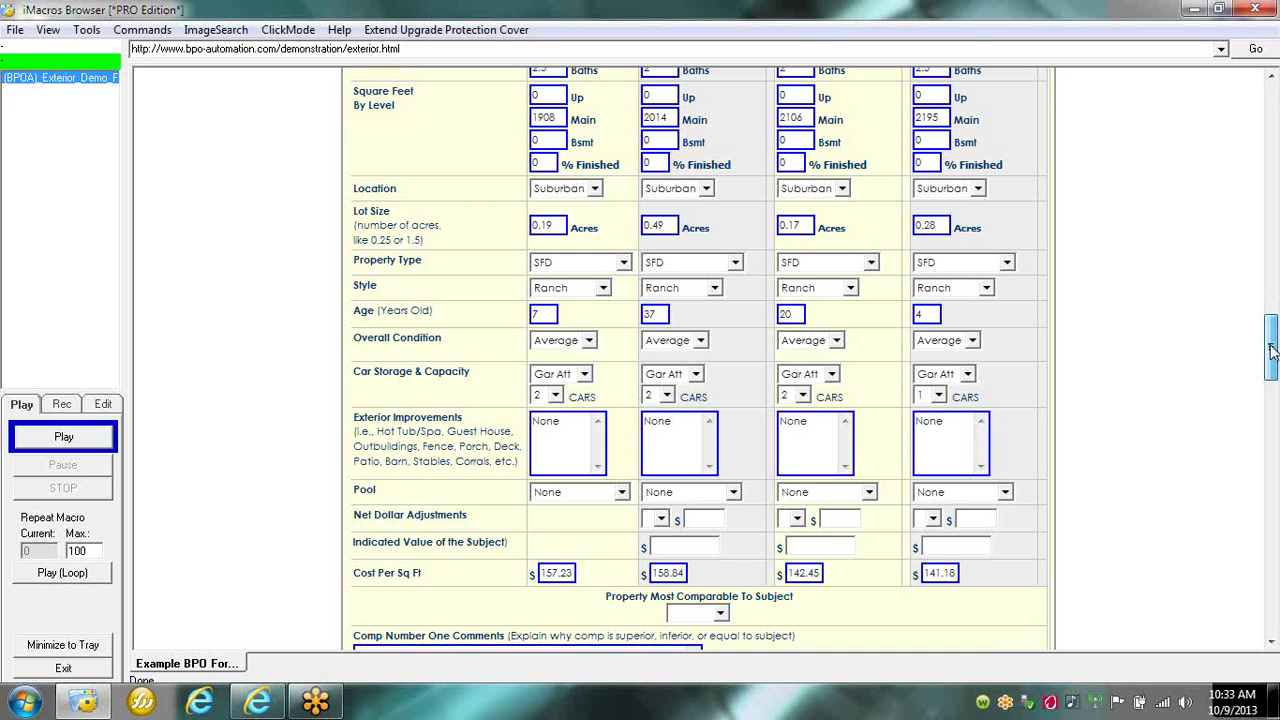
pyautogui.moveTo(1272, 350); pyautogui.dragTo(1271, 433)
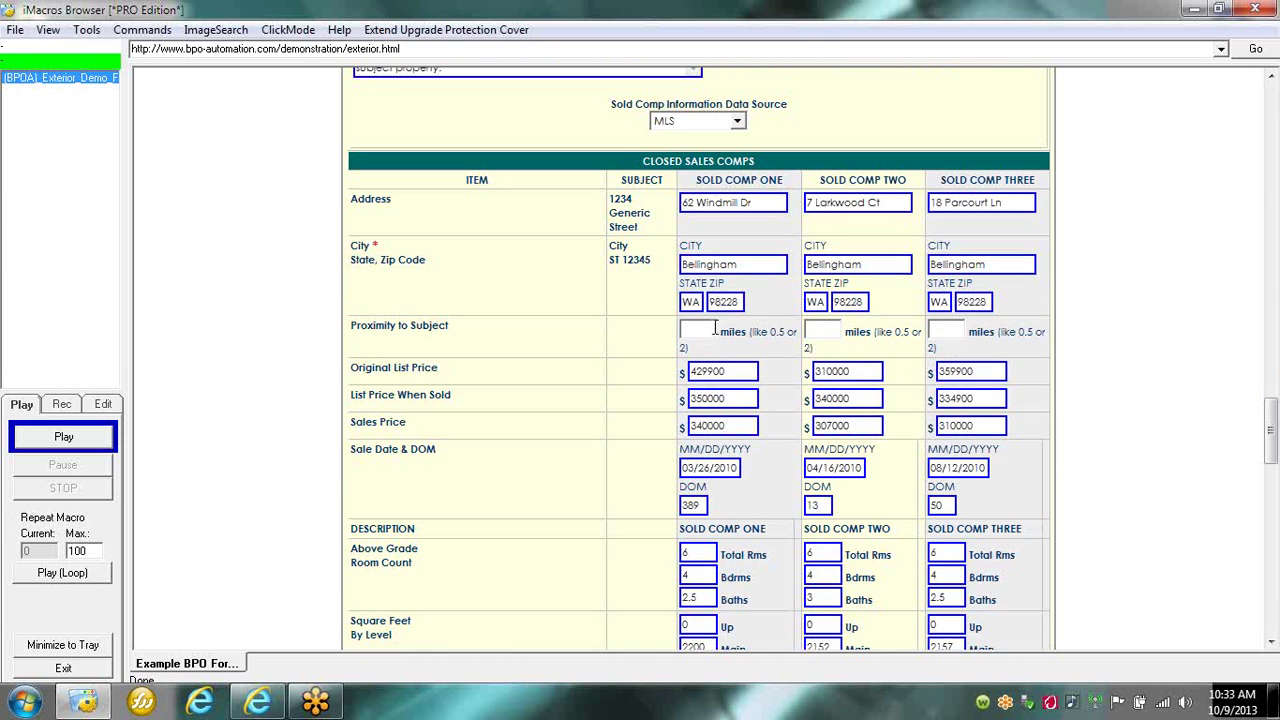
pyautogui.click(825, 333)
pyautogui.click(953, 333)
pyautogui.moveTo(1270, 430); pyautogui.dragTo(1273, 476)
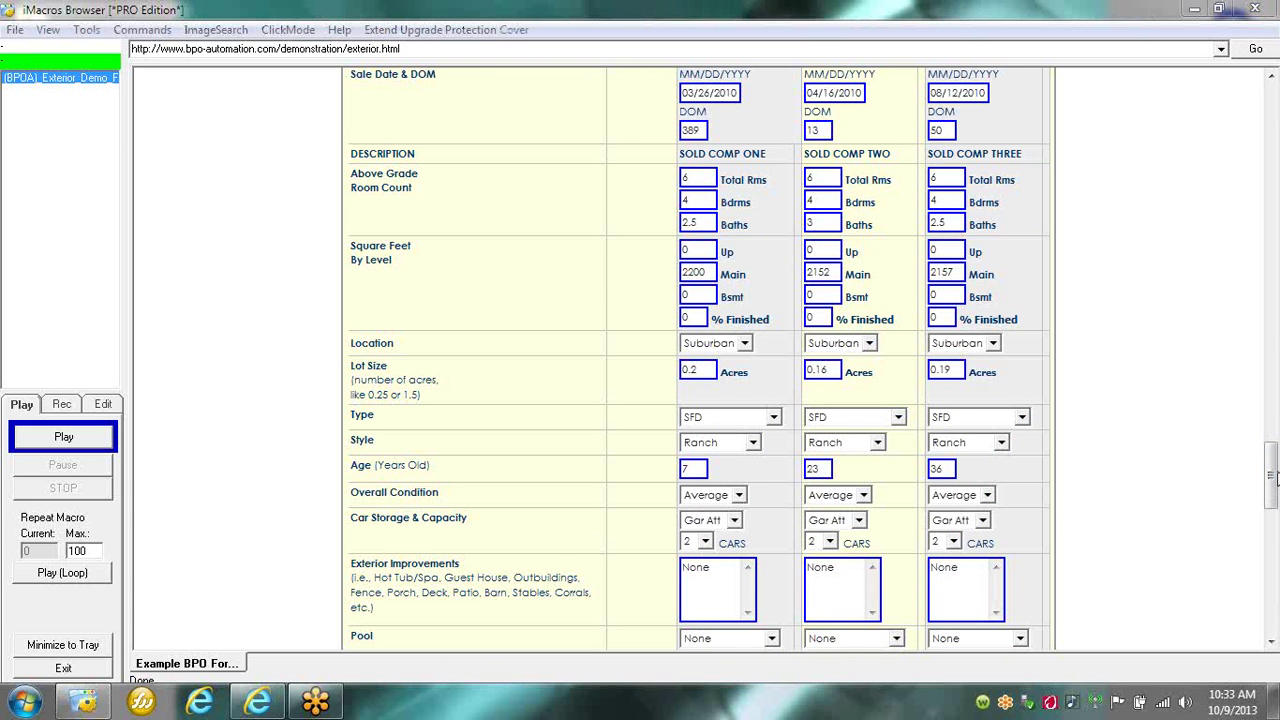
pyautogui.moveTo(1273, 470); pyautogui.dragTo(1275, 572)
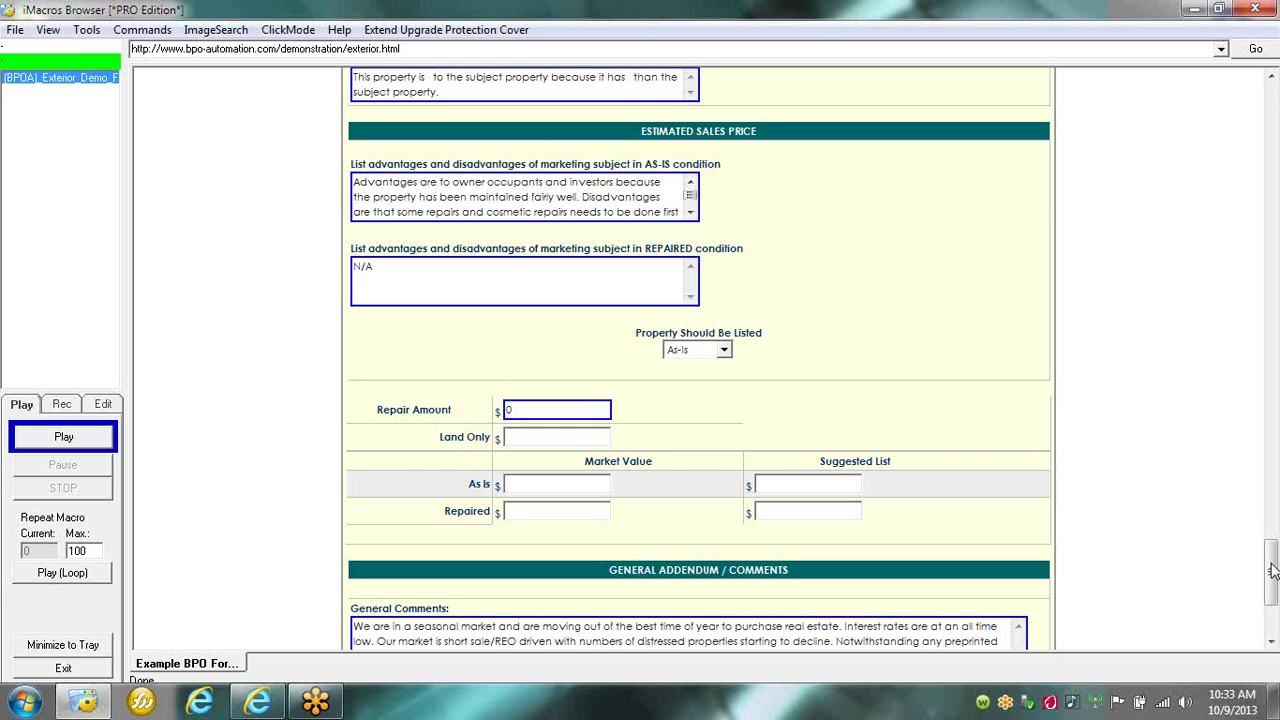
pyautogui.moveTo(1272, 570); pyautogui.dragTo(1271, 595)
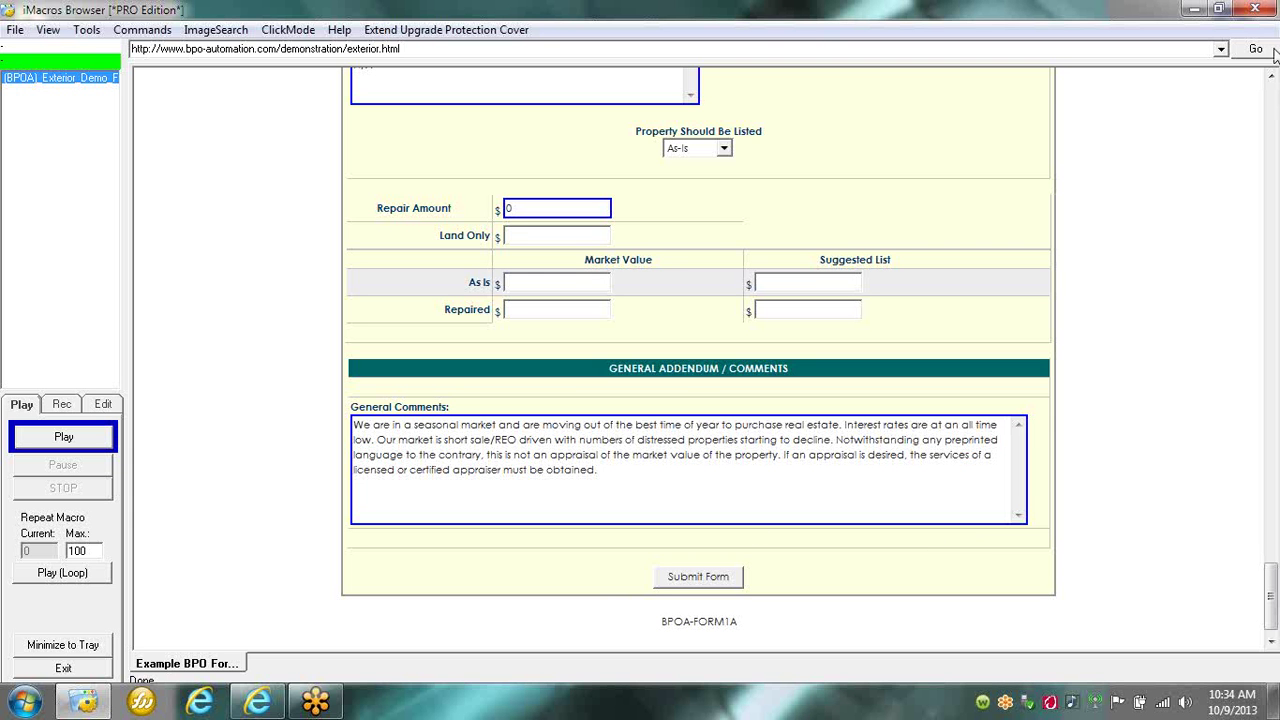
# Minimize iMacros Browser and launch BPO Automation Suite Pro from its desktop icon.
pyautogui.click(1193, 9)
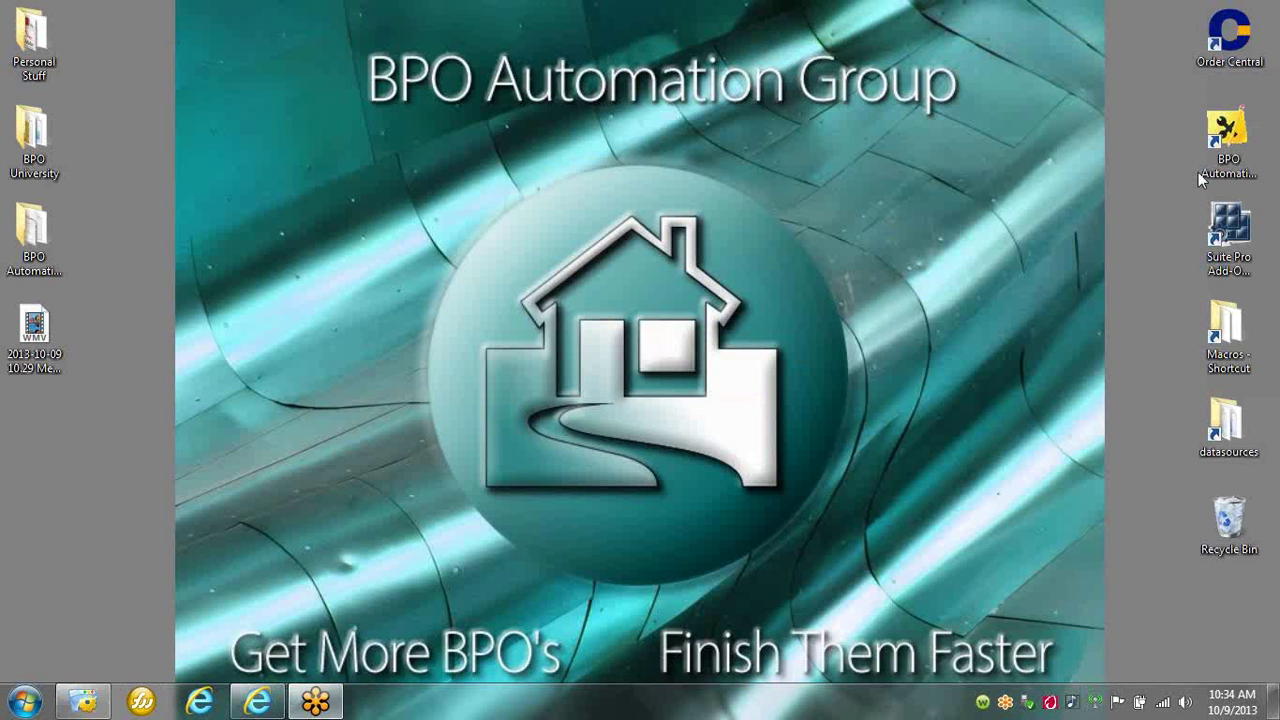
pyautogui.doubleClick(1229, 140)
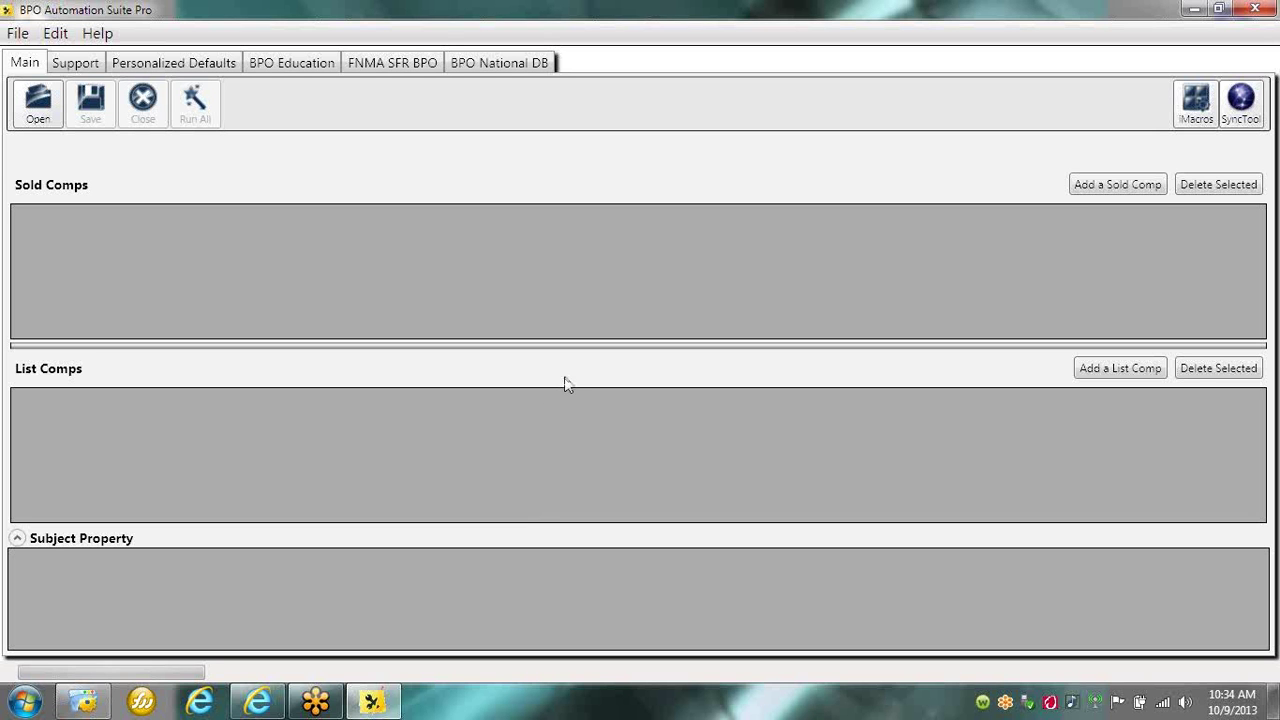
pyautogui.click(42, 108)
pyautogui.doubleClick(222, 288)
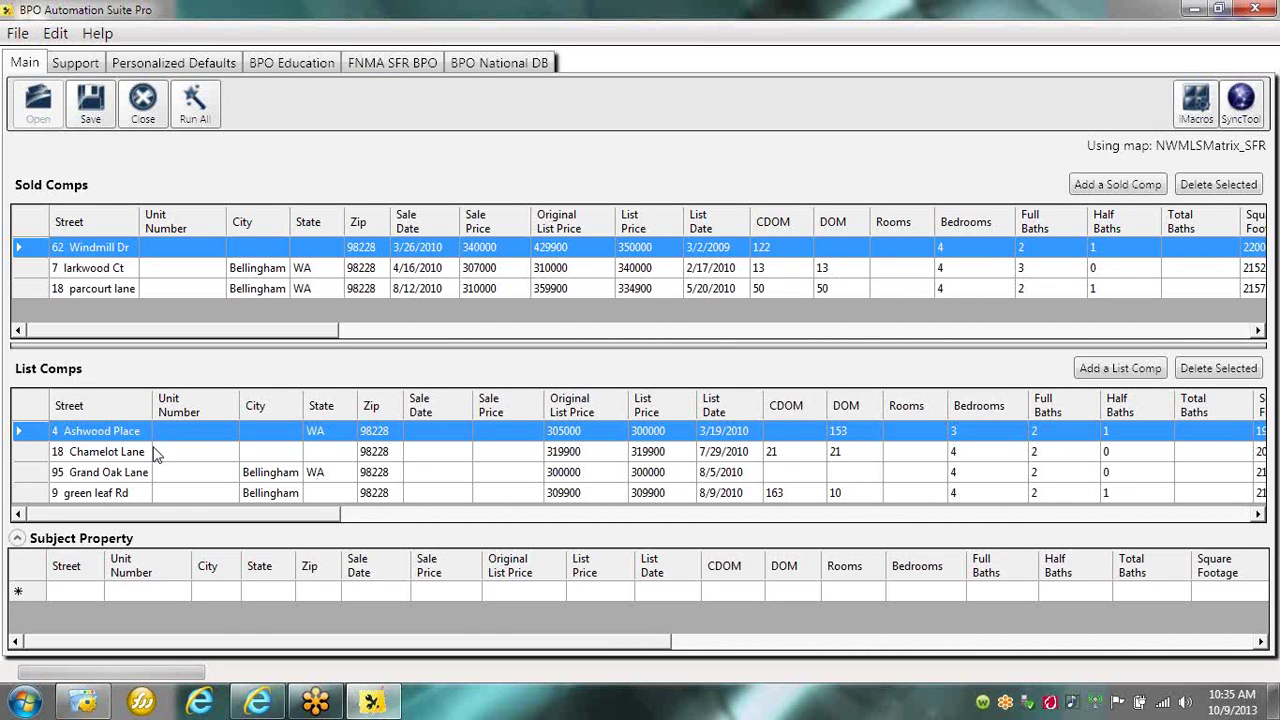
pyautogui.click(52, 431)
pyautogui.moveTo(42, 481); pyautogui.dragTo(44, 592)
pyautogui.click(200, 121)
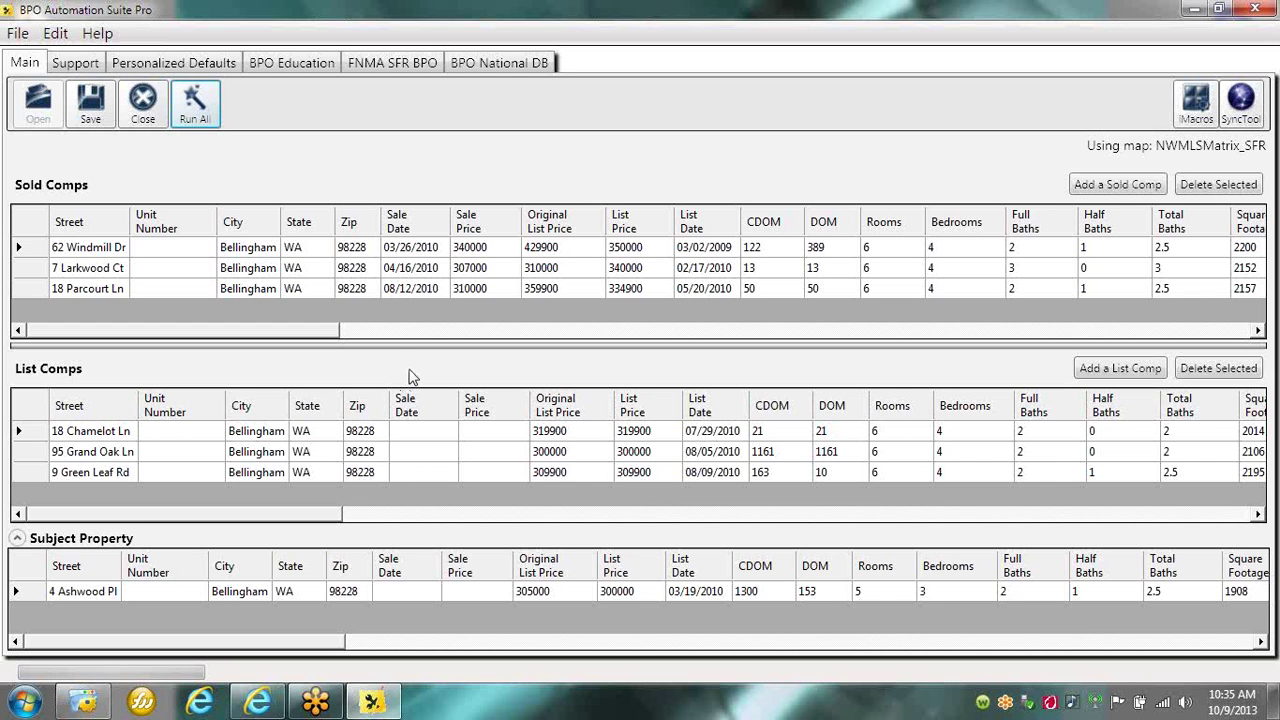
pyautogui.doubleClick(770, 452)
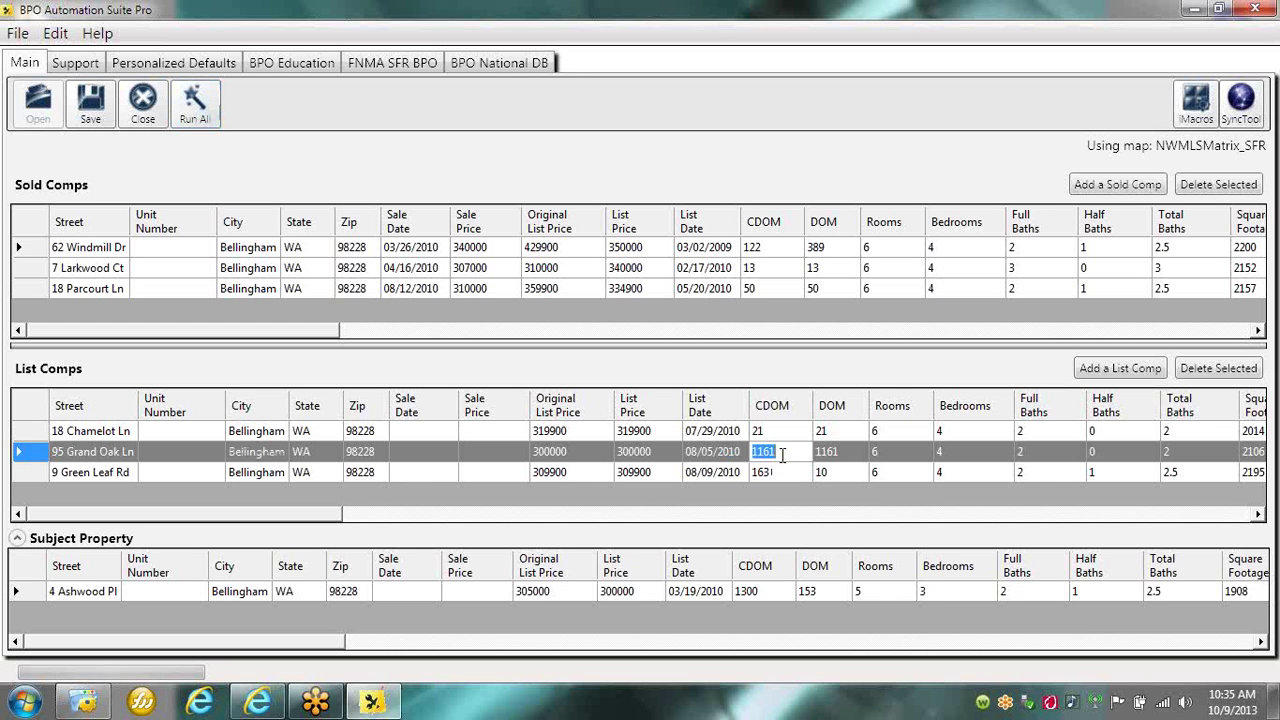
pyautogui.doubleClick(851, 452)
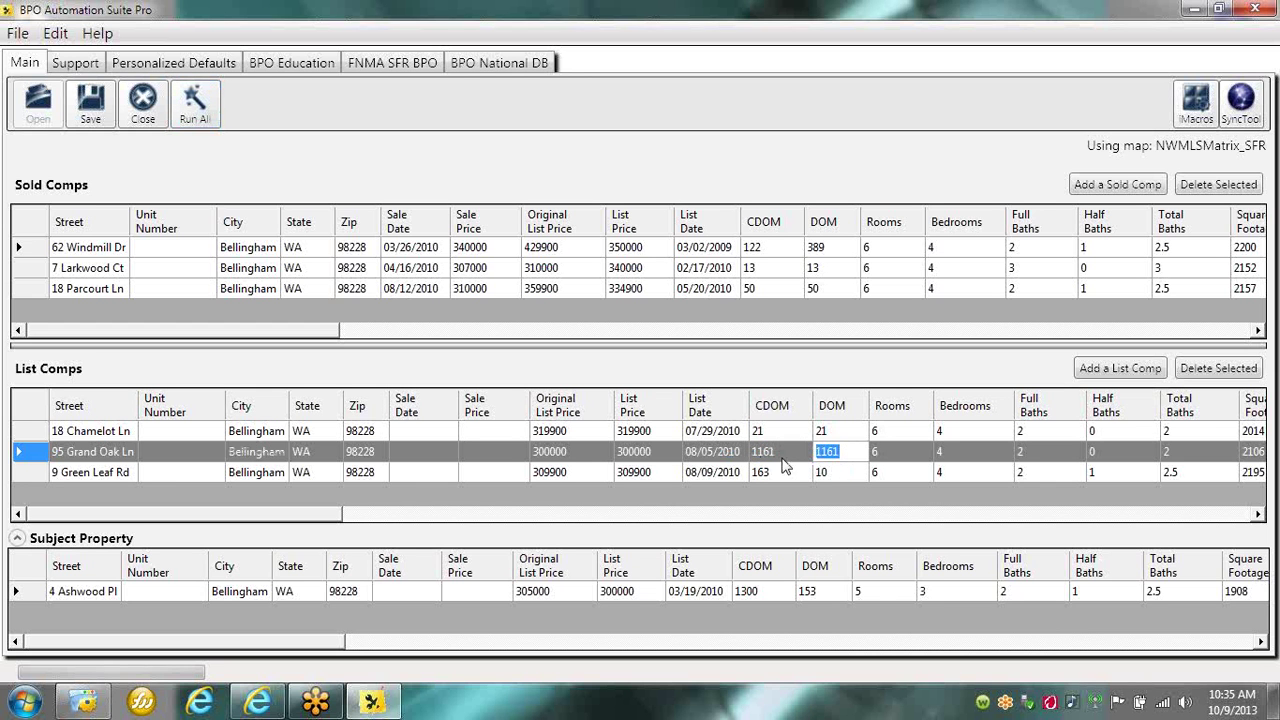
pyautogui.doubleClick(783, 455)
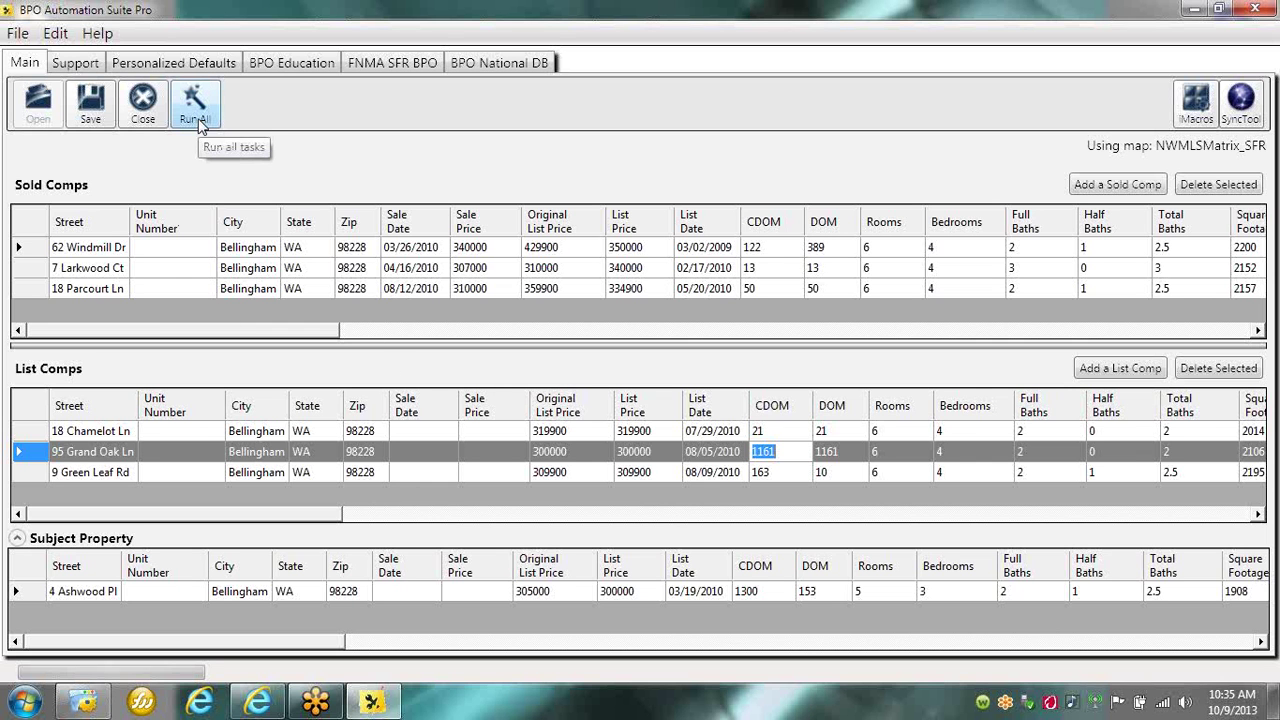
# Save the comp data to master.csv and relaunch the iMacros Browser.
pyautogui.click(90, 118)
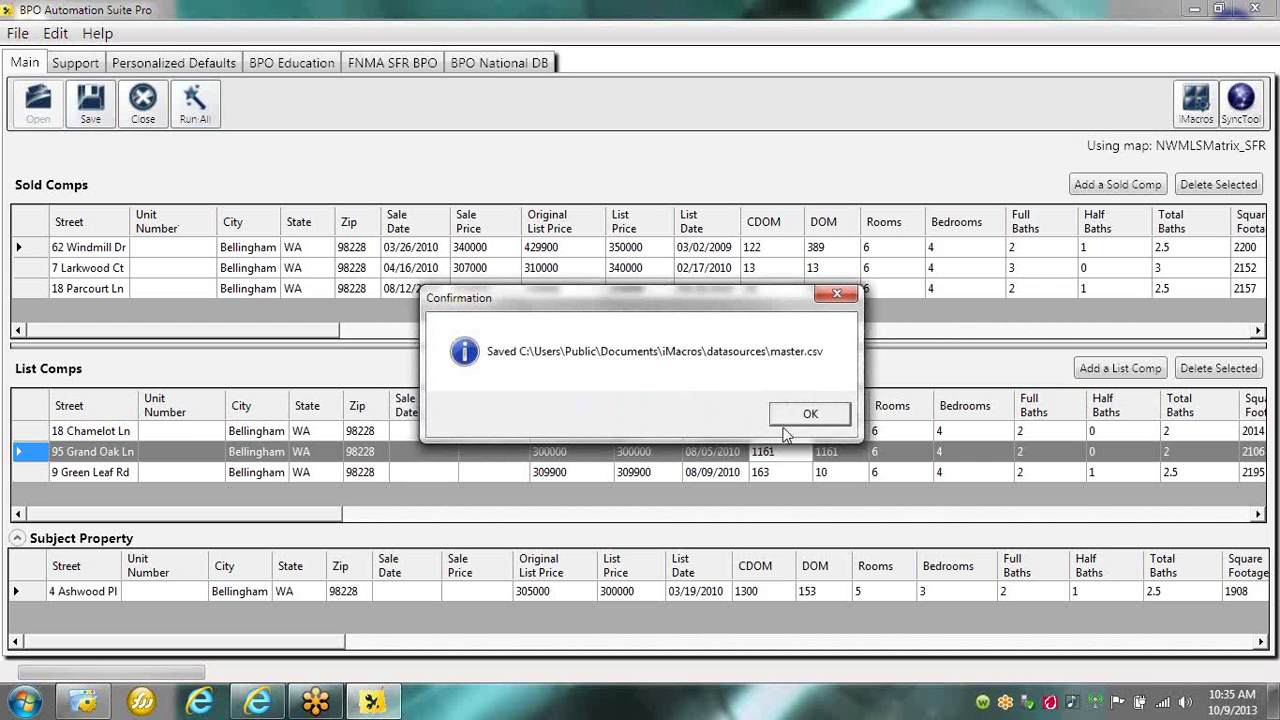
pyautogui.click(812, 414)
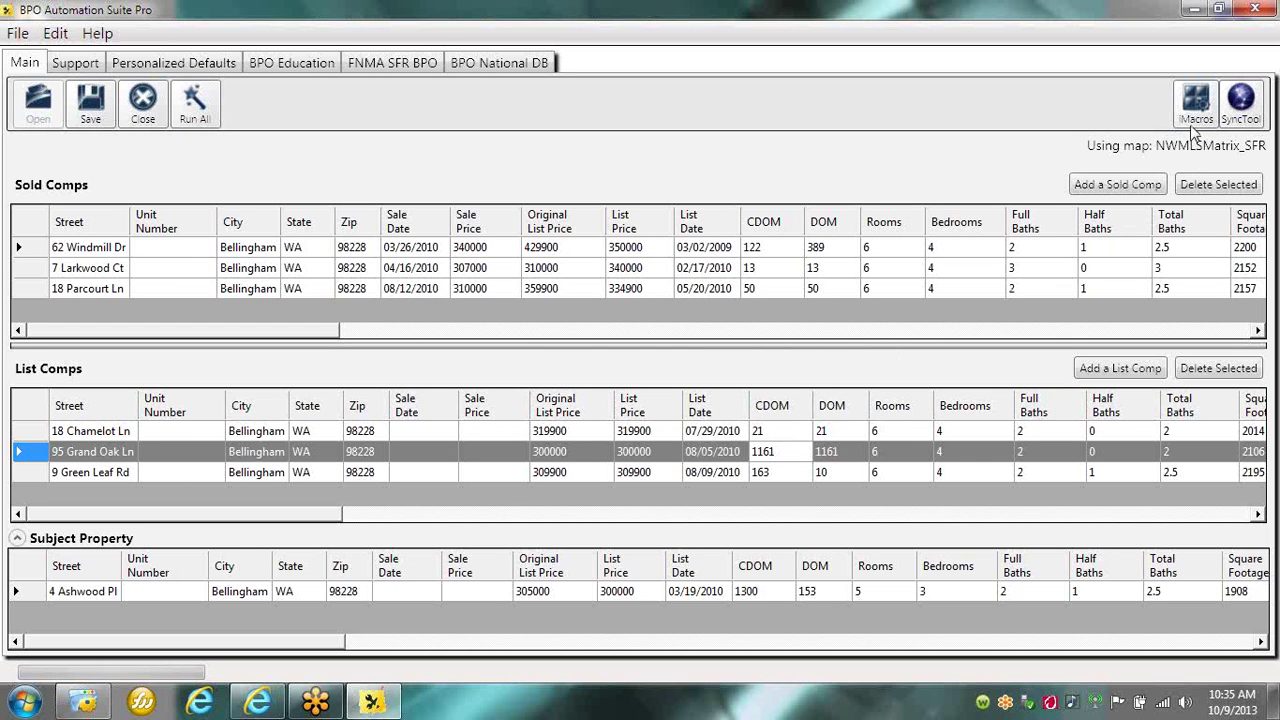
pyautogui.click(1194, 105)
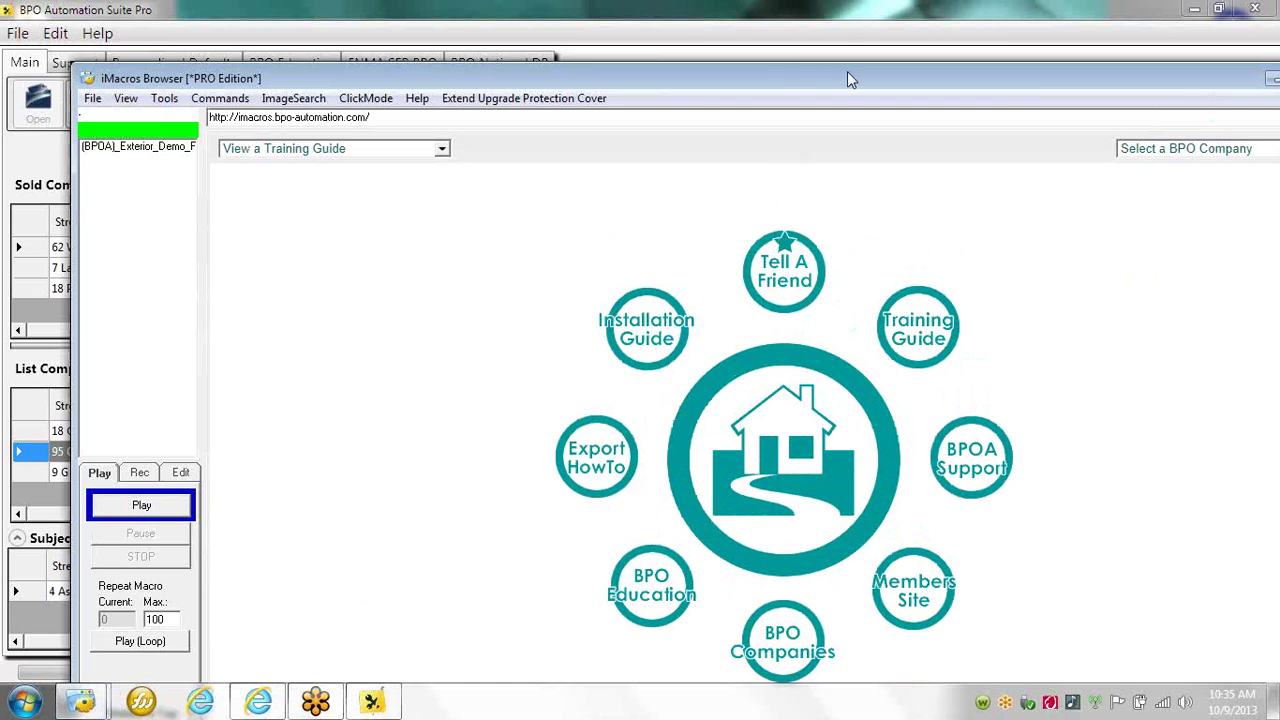
# Maximize iMacros Browser and re-run the (BPOA) Exterior Demo macro.
pyautogui.doubleClick(774, 77)
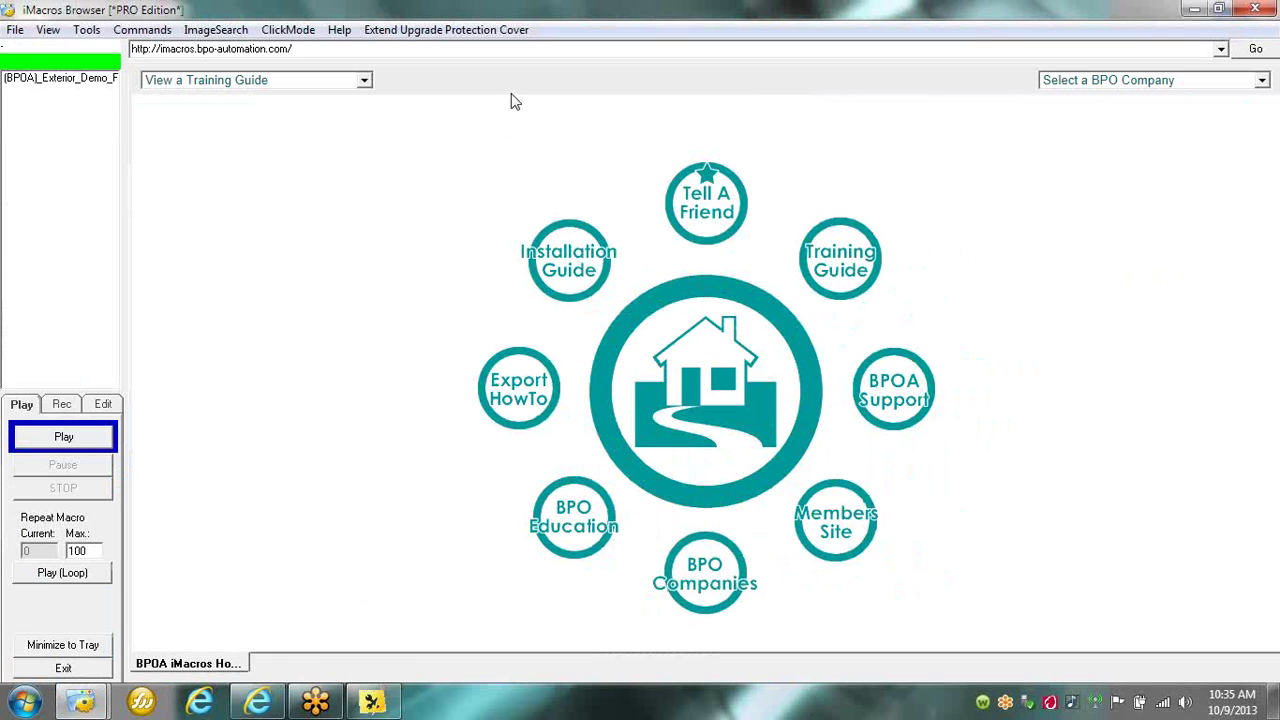
pyautogui.click(71, 88)
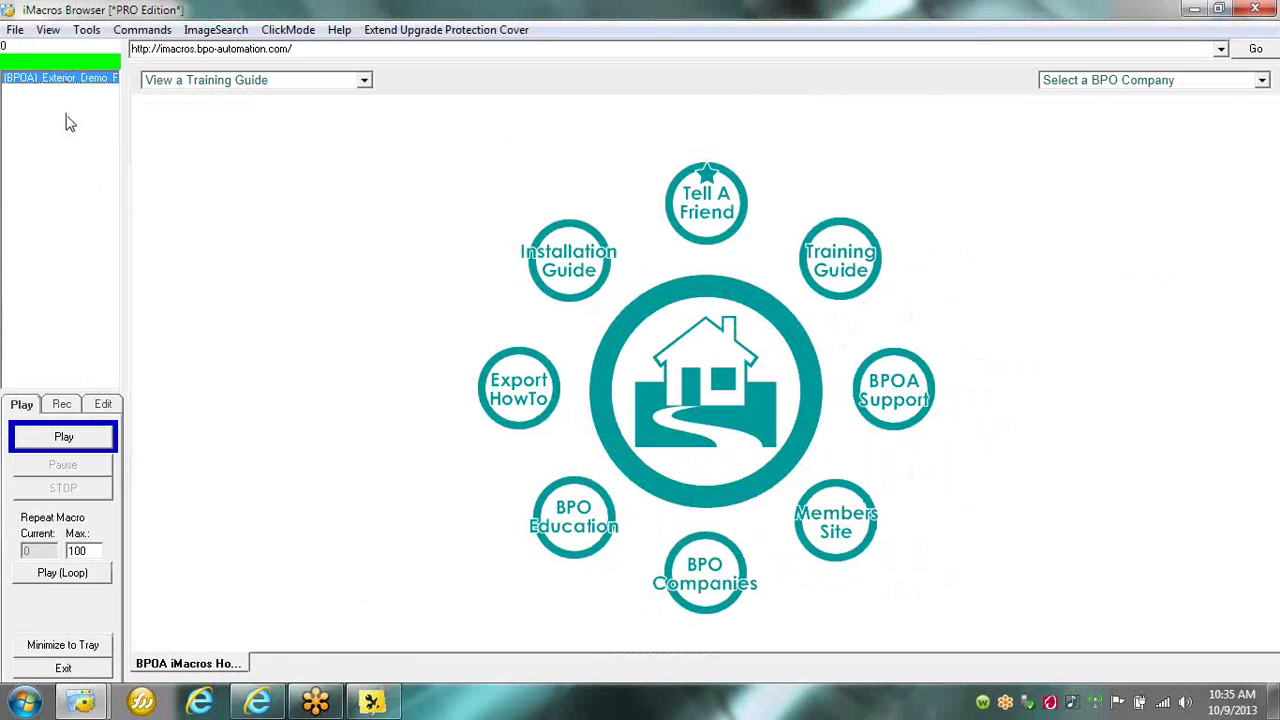
pyautogui.click(66, 451)
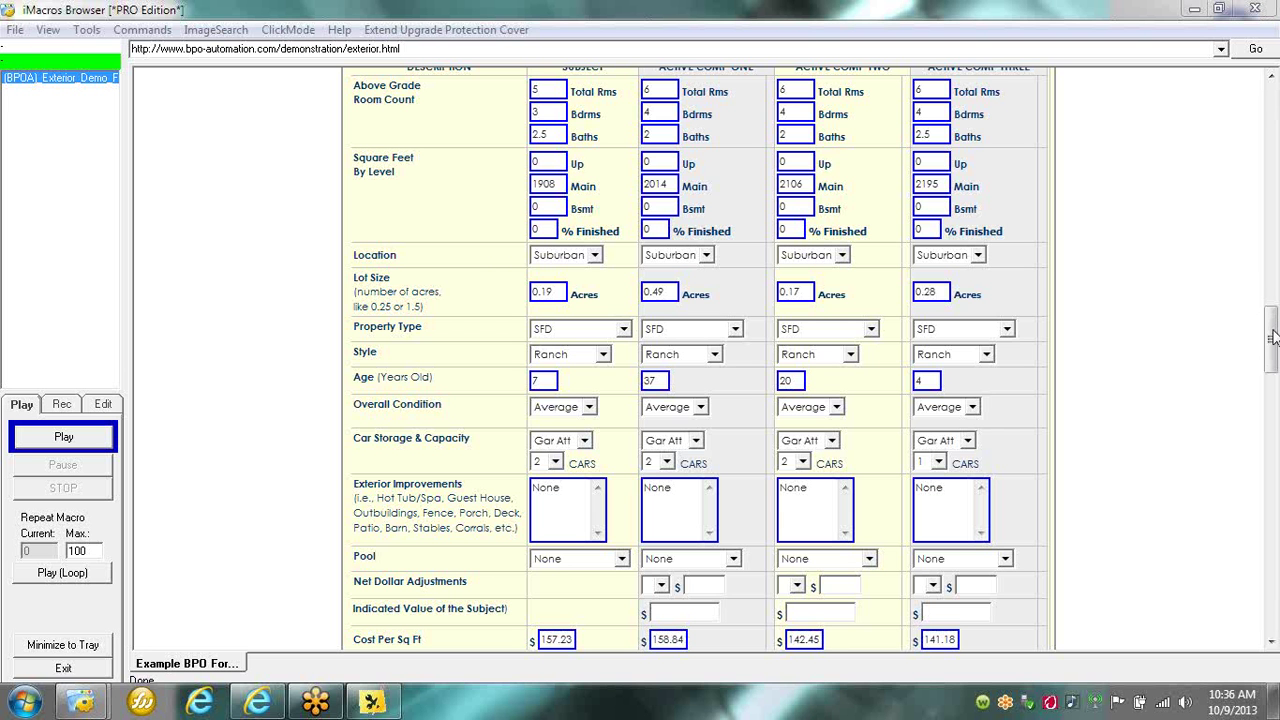
# Scroll back to the top of the refilled form and check the Property Type choices.
pyautogui.moveTo(1274, 310); pyautogui.dragTo(1274, 97)
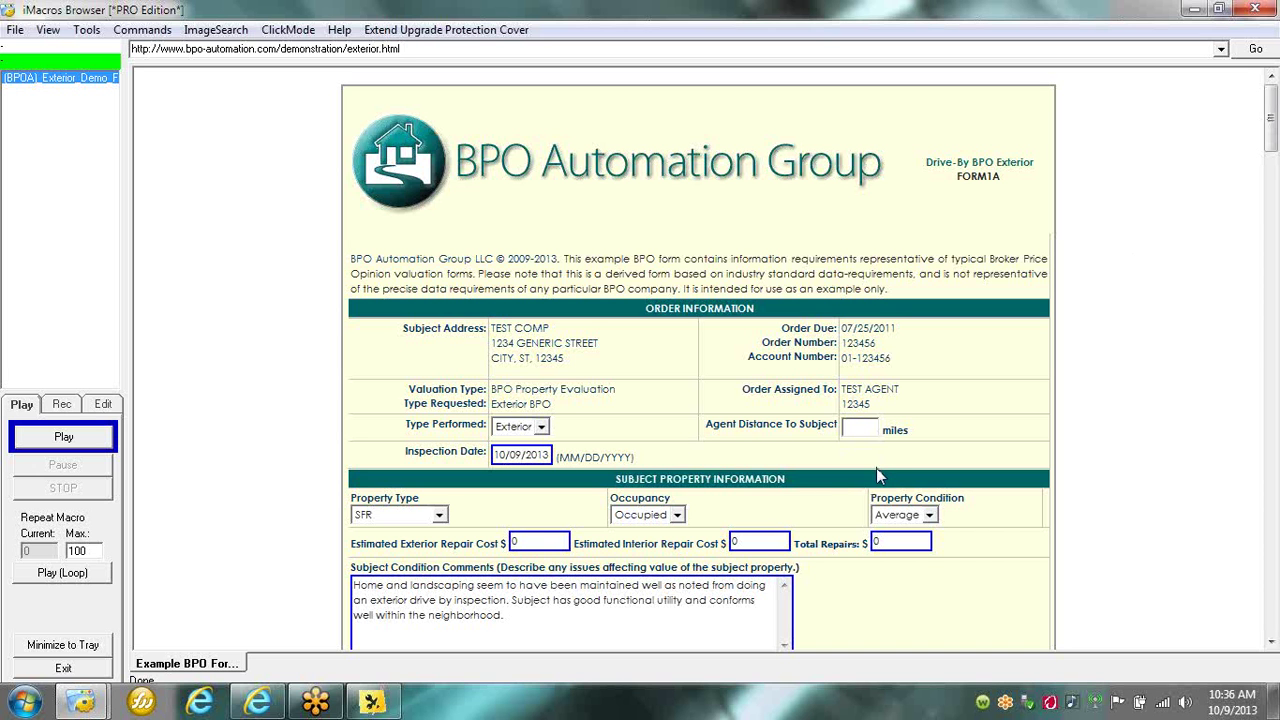
pyautogui.click(439, 515)
# Keep Property Type as SFR, then scroll through BPO Automation Suite Pro's Personalized Defaults page.
pyautogui.click(483, 526)
pyautogui.click(370, 704)
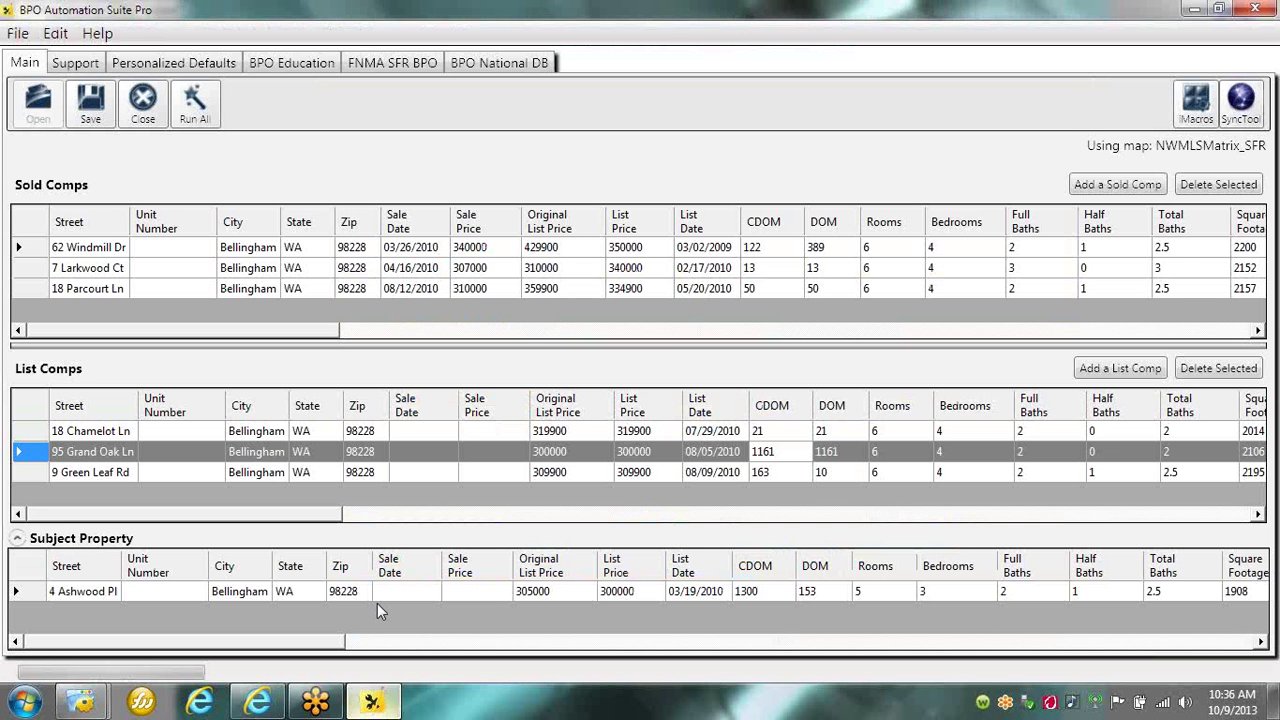
pyautogui.click(222, 68)
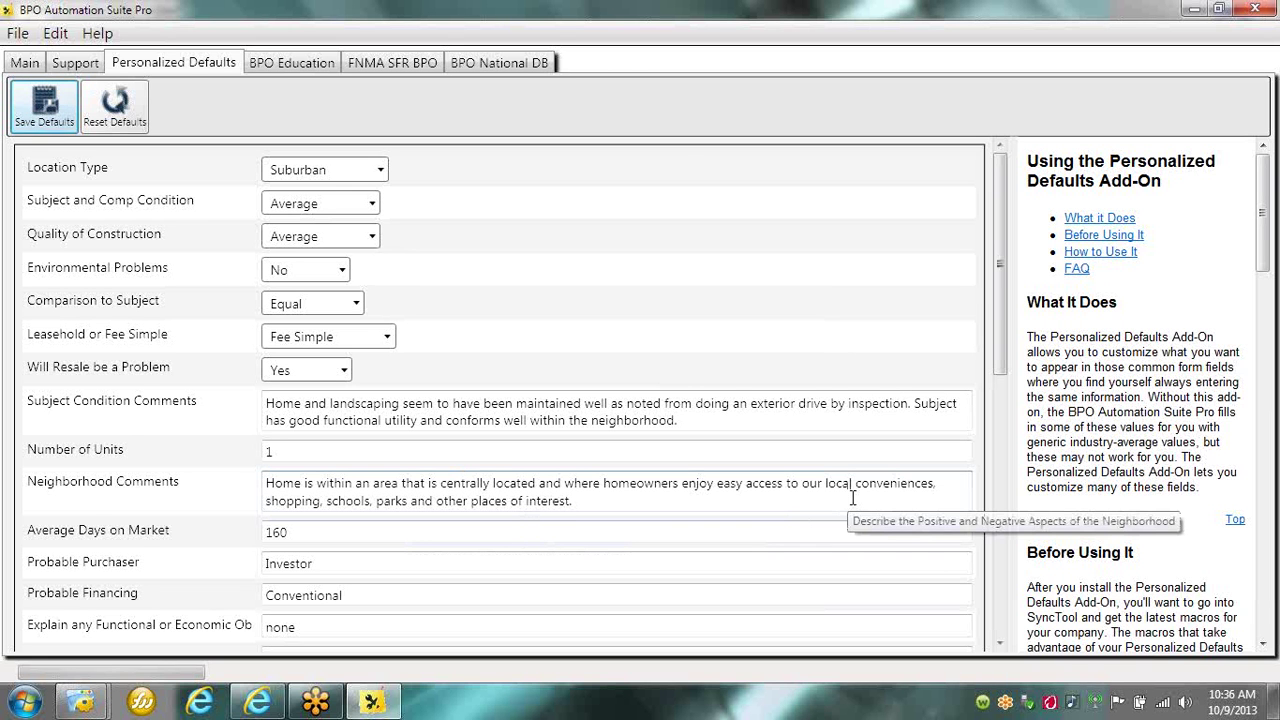
pyautogui.moveTo(995, 303); pyautogui.dragTo(985, 584)
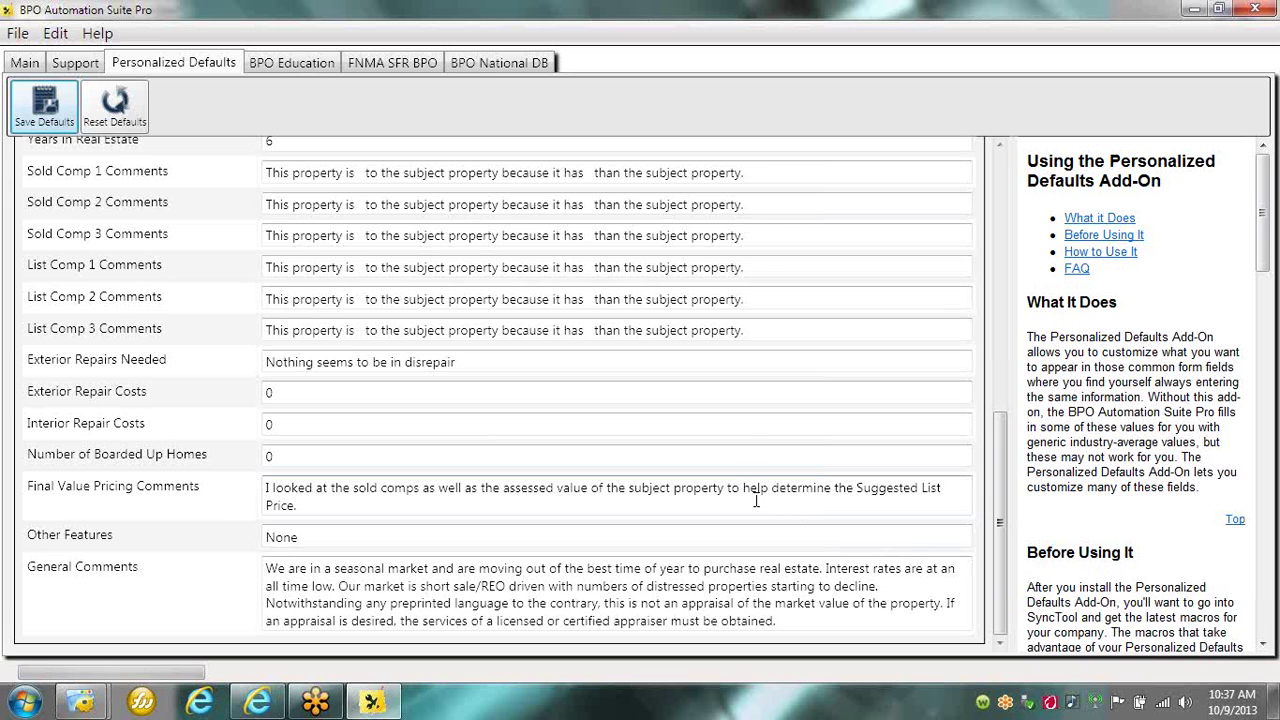
pyautogui.moveTo(998, 442); pyautogui.dragTo(998, 176)
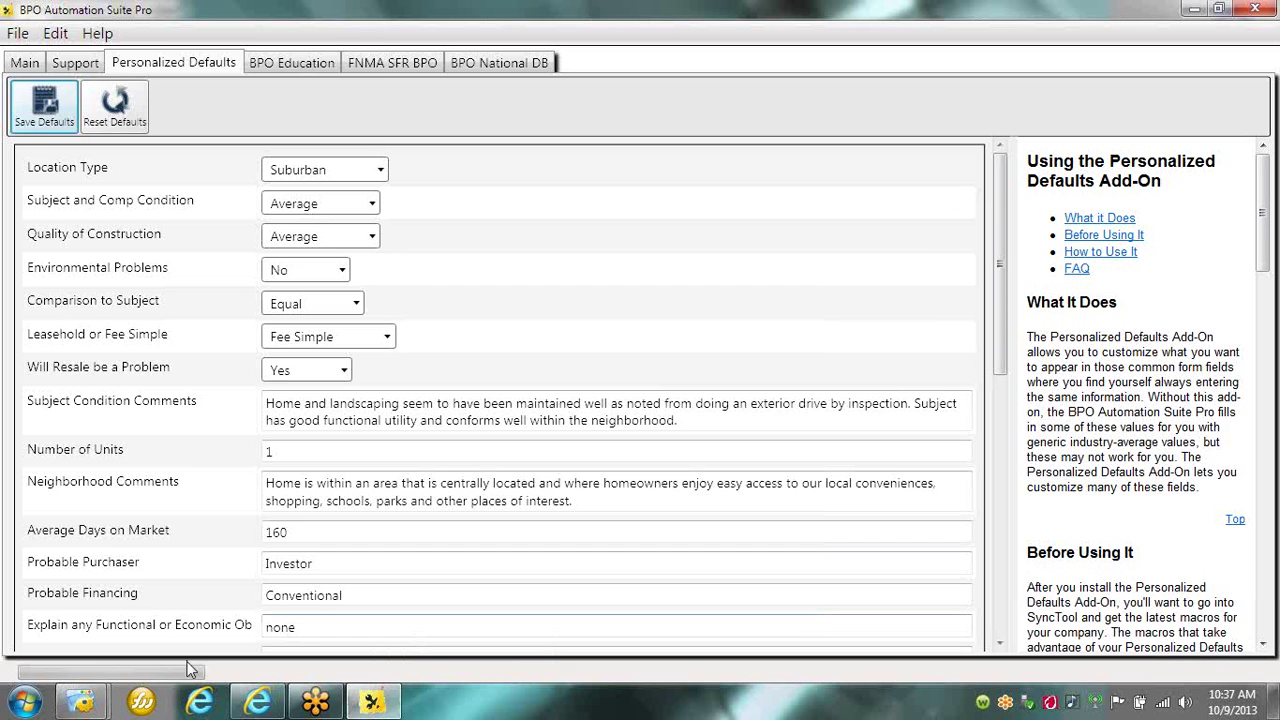
# Open the Universal Enhanced Fields Questionnaire from Word 2007's recent documents and scroll it.
pyautogui.click(25, 701)
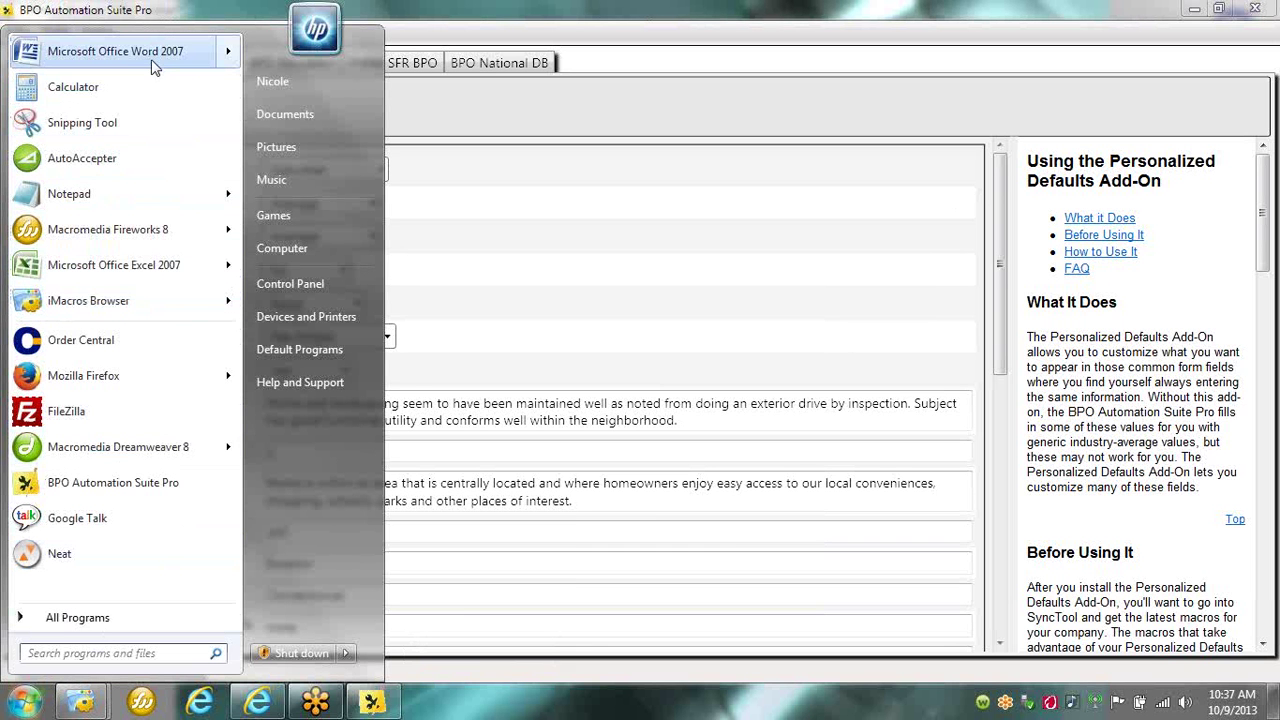
pyautogui.moveTo(185, 58)
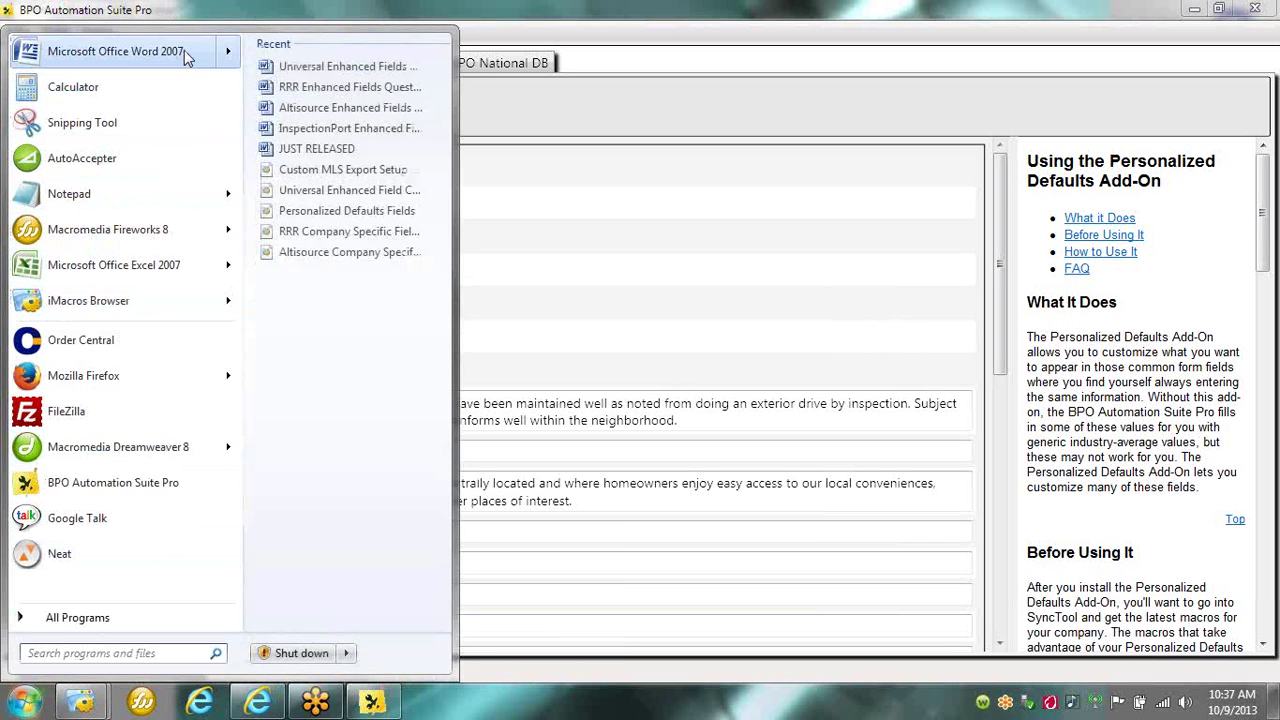
pyautogui.click(425, 56)
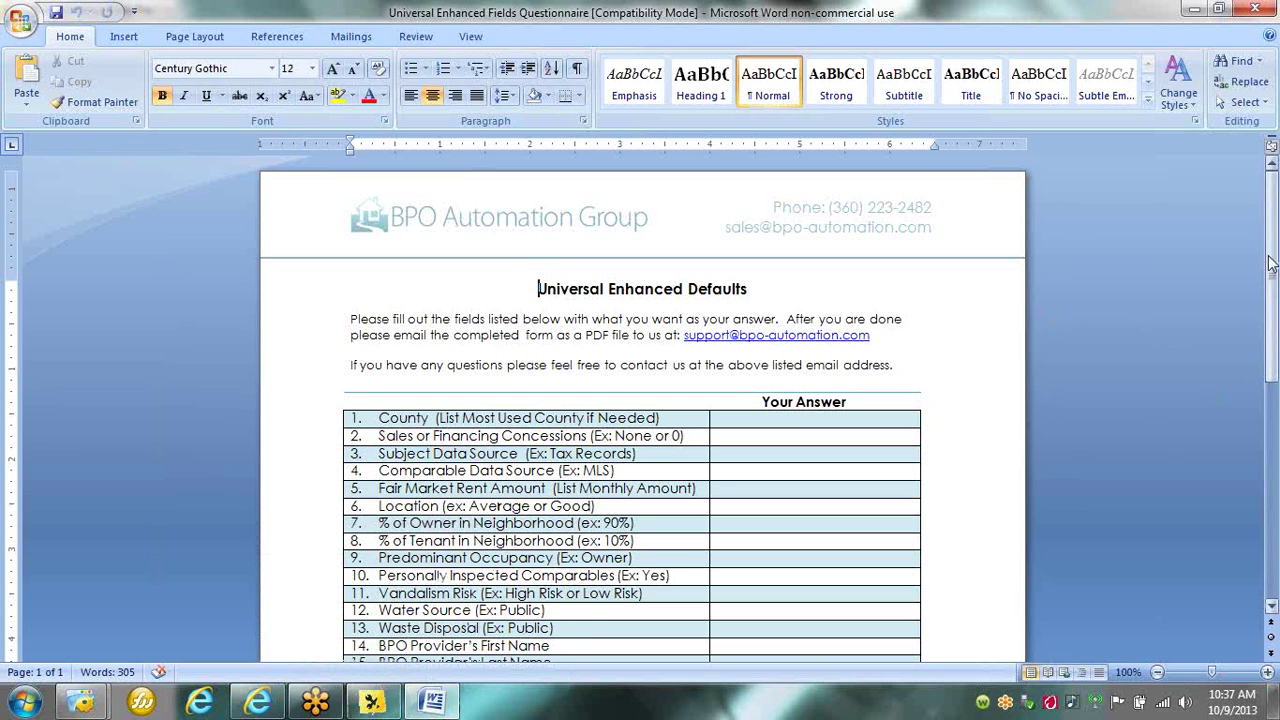
pyautogui.moveTo(1273, 264); pyautogui.dragTo(1274, 290)
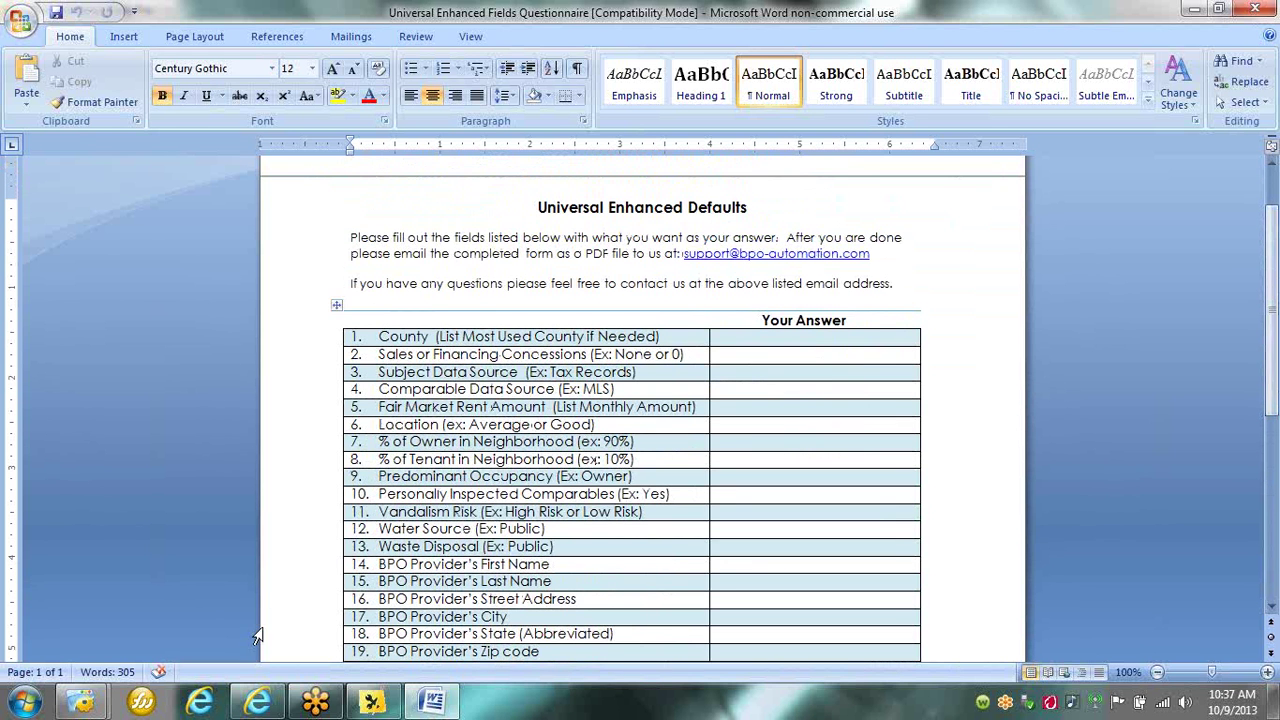
pyautogui.click(22, 20)
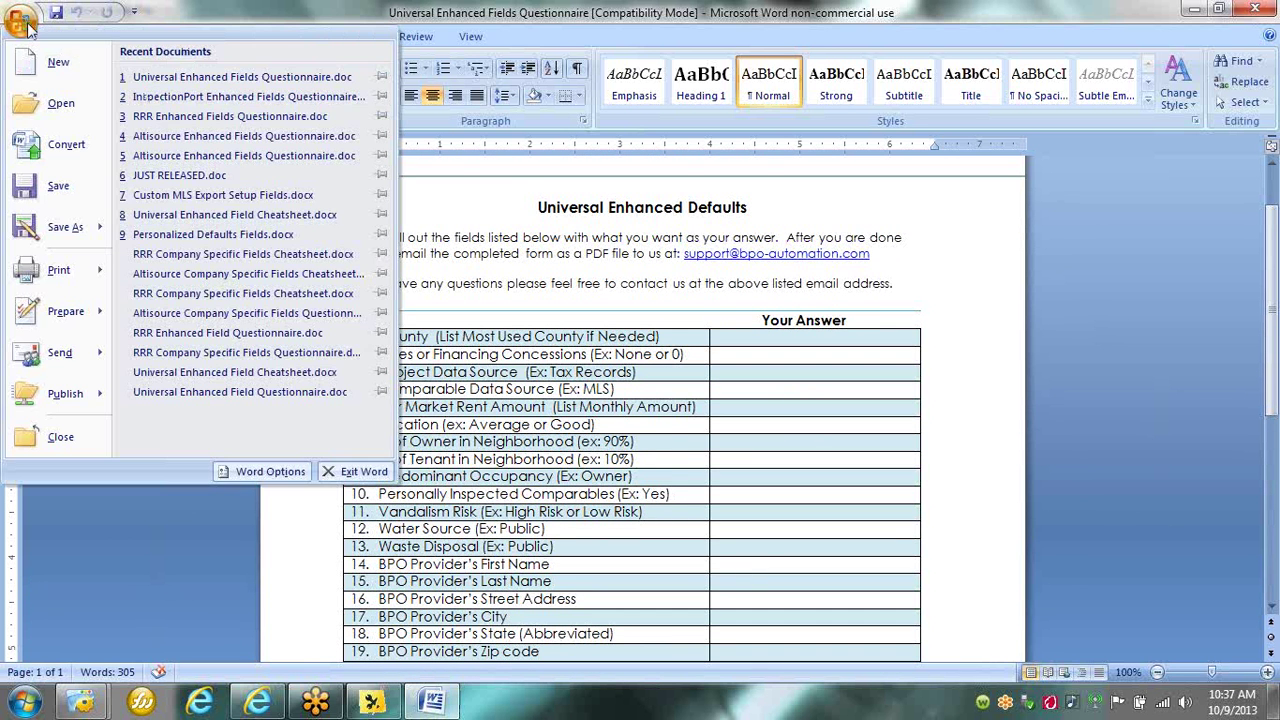
# Open the InspectionPort, then the RRR Enhanced Fields Questionnaire, and scroll its 23 questions.
pyautogui.click(158, 97)
pyautogui.scroll(-1, 579, 474)
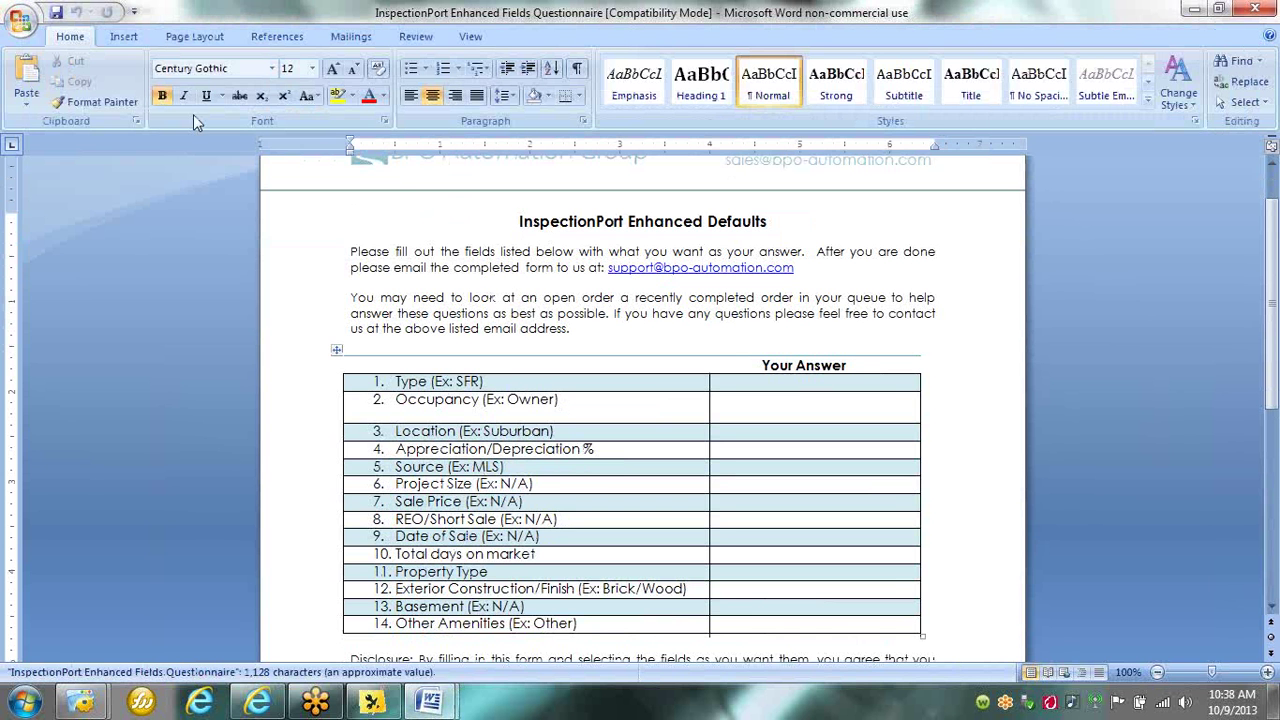
pyautogui.click(20, 18)
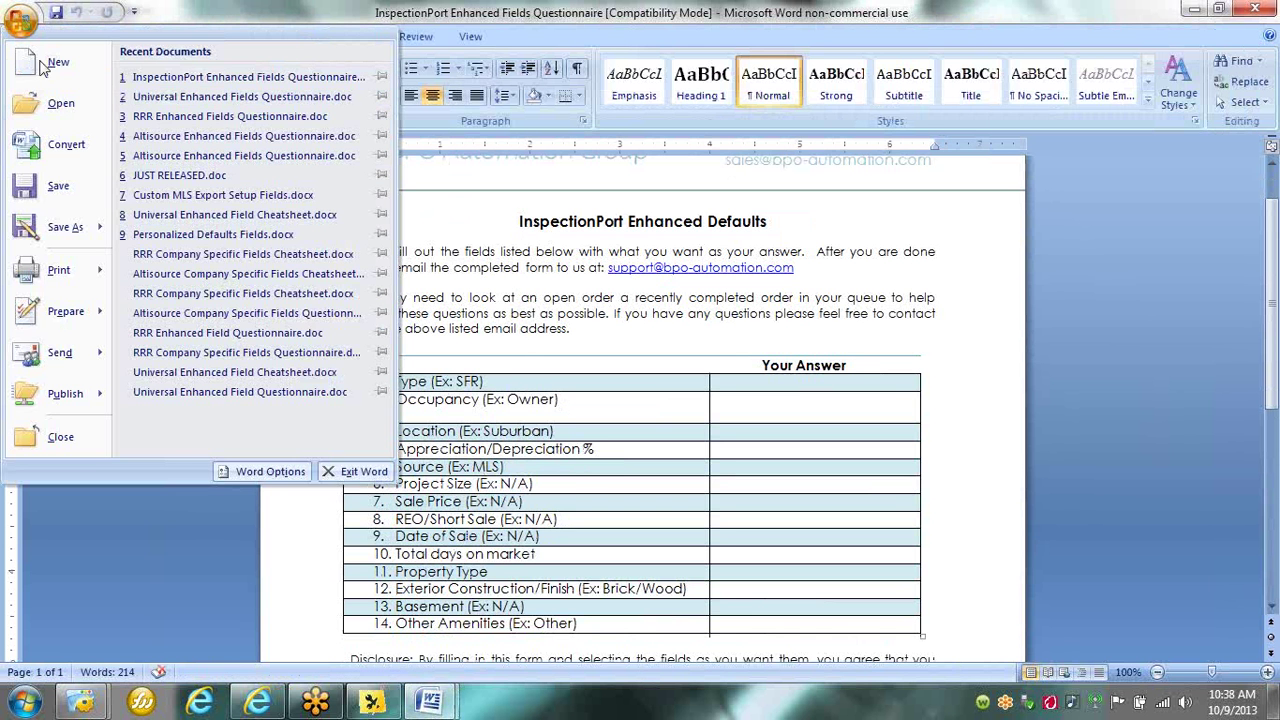
pyautogui.click(158, 95)
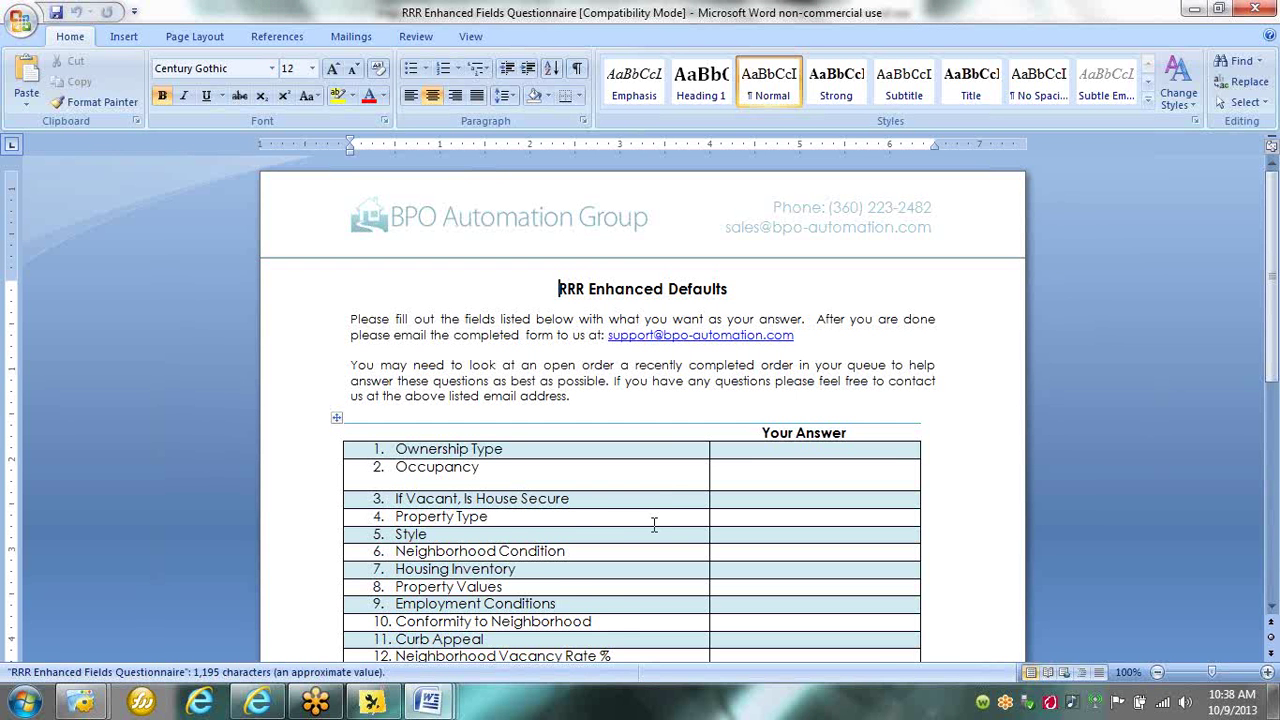
pyautogui.scroll(-3, 665, 518)
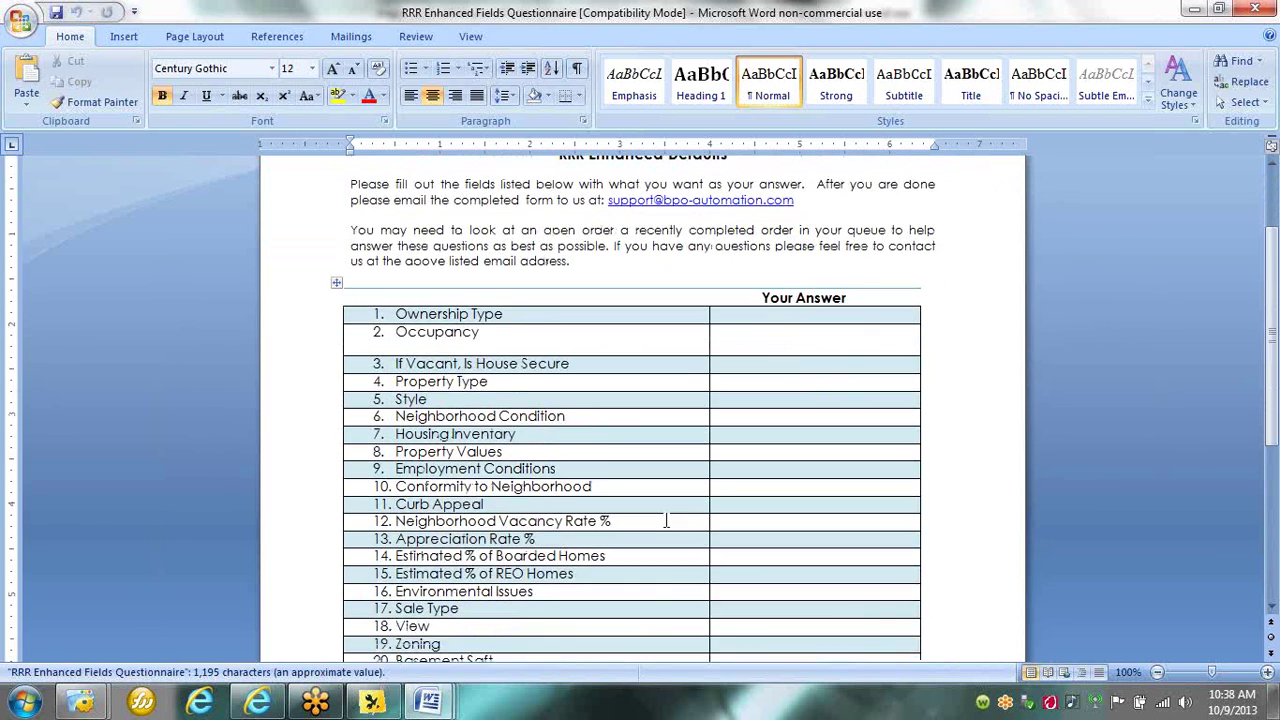
pyautogui.scroll(-3, 665, 520)
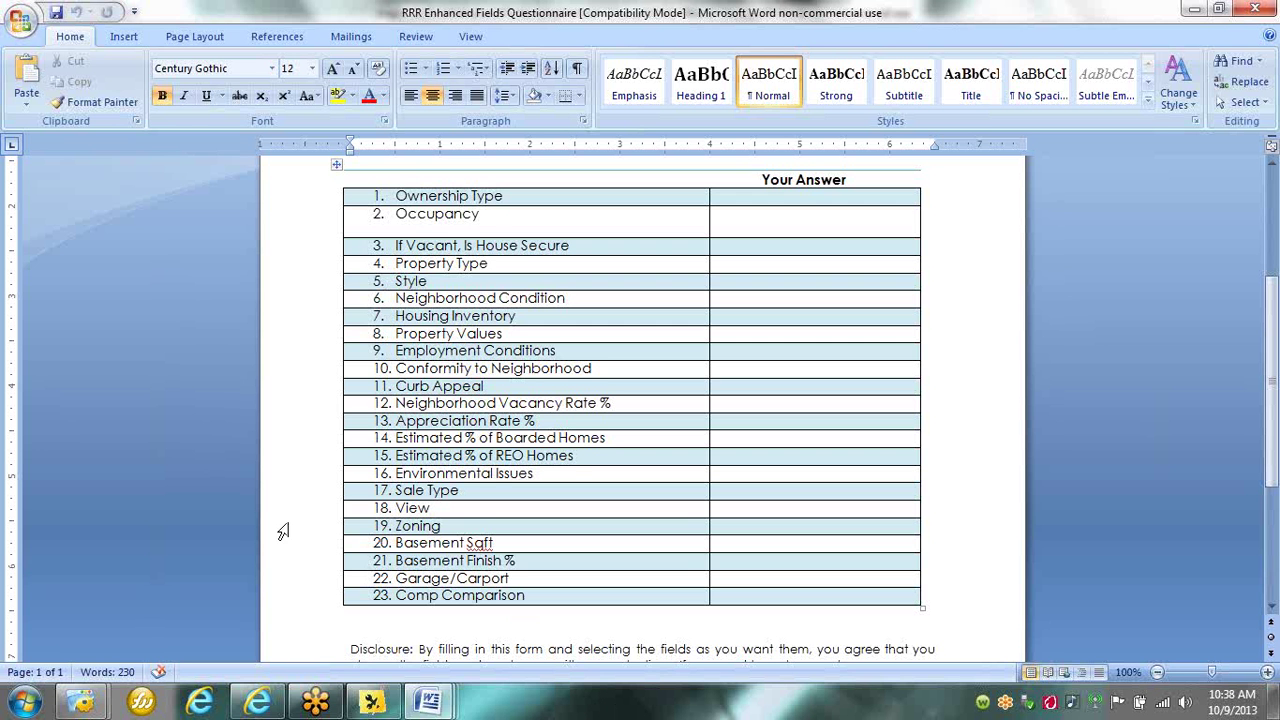
pyautogui.click(10, 24)
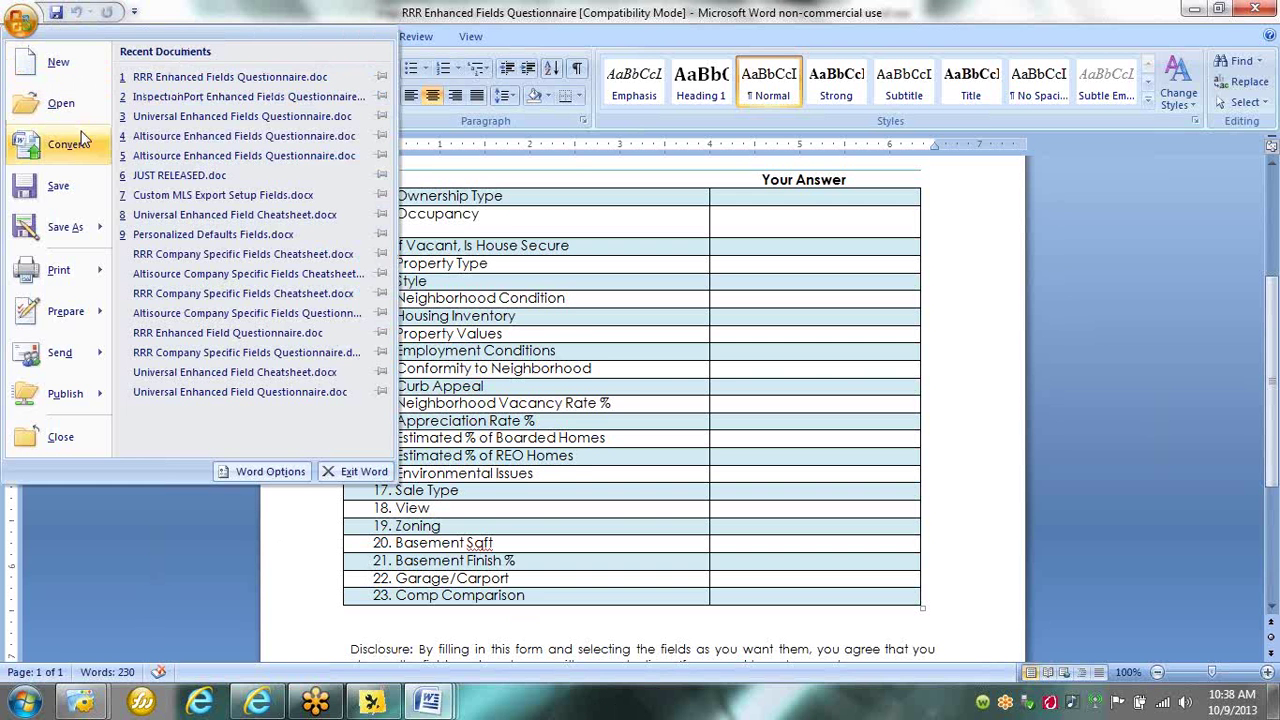
# Open the Altisource Enhanced Fields Questionnaire from recent documents and scroll through its questions.
pyautogui.click(147, 138)
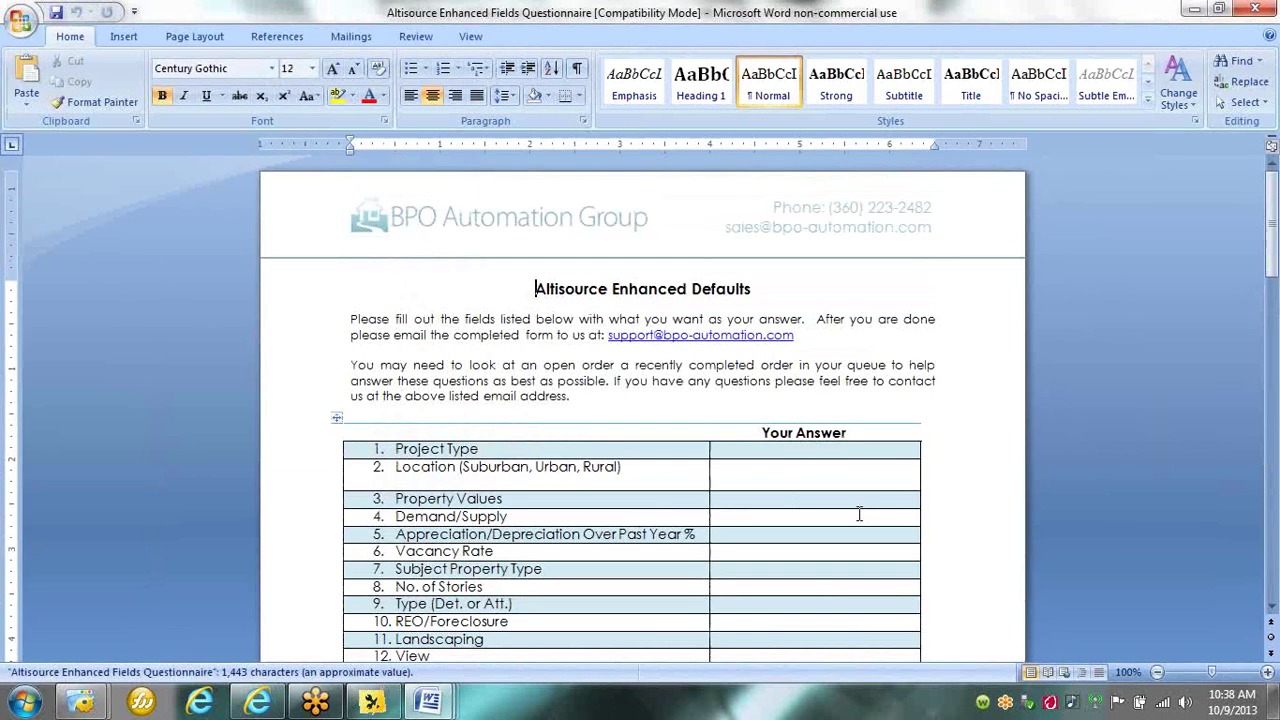
pyautogui.scroll(-6, 956, 468)
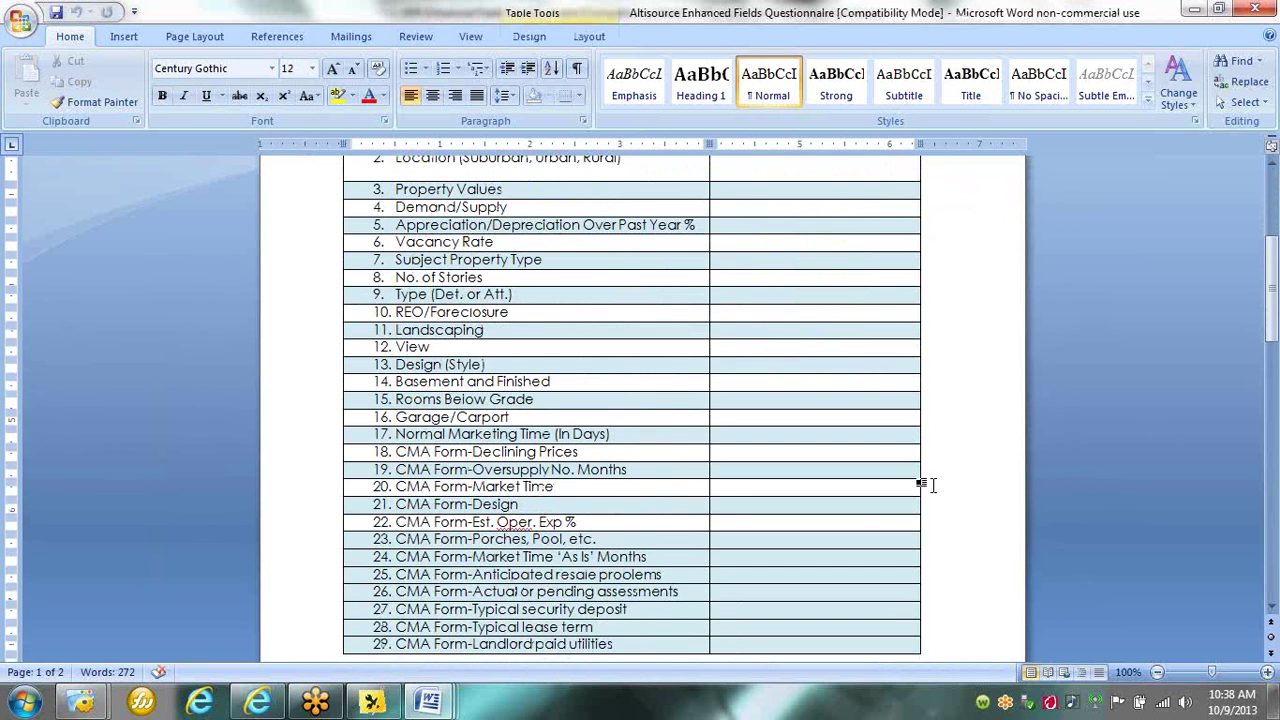
pyautogui.scroll(4, 930, 484)
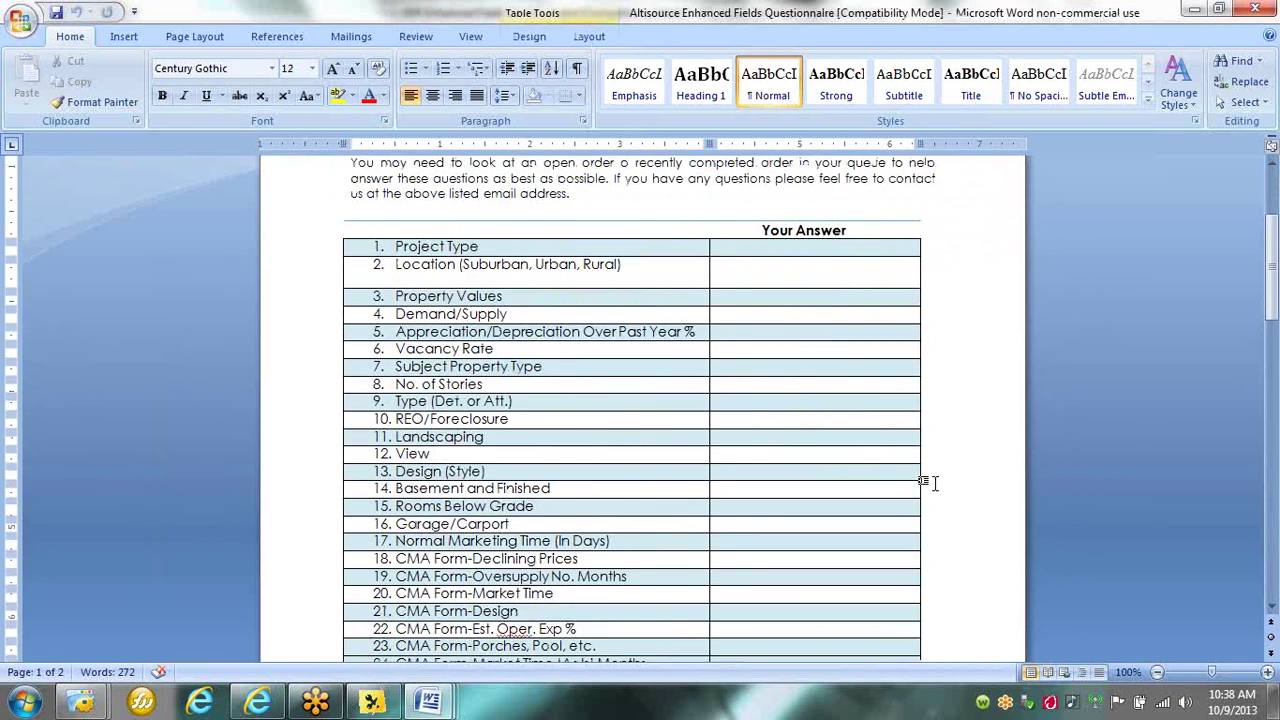
pyautogui.scroll(2, 924, 483)
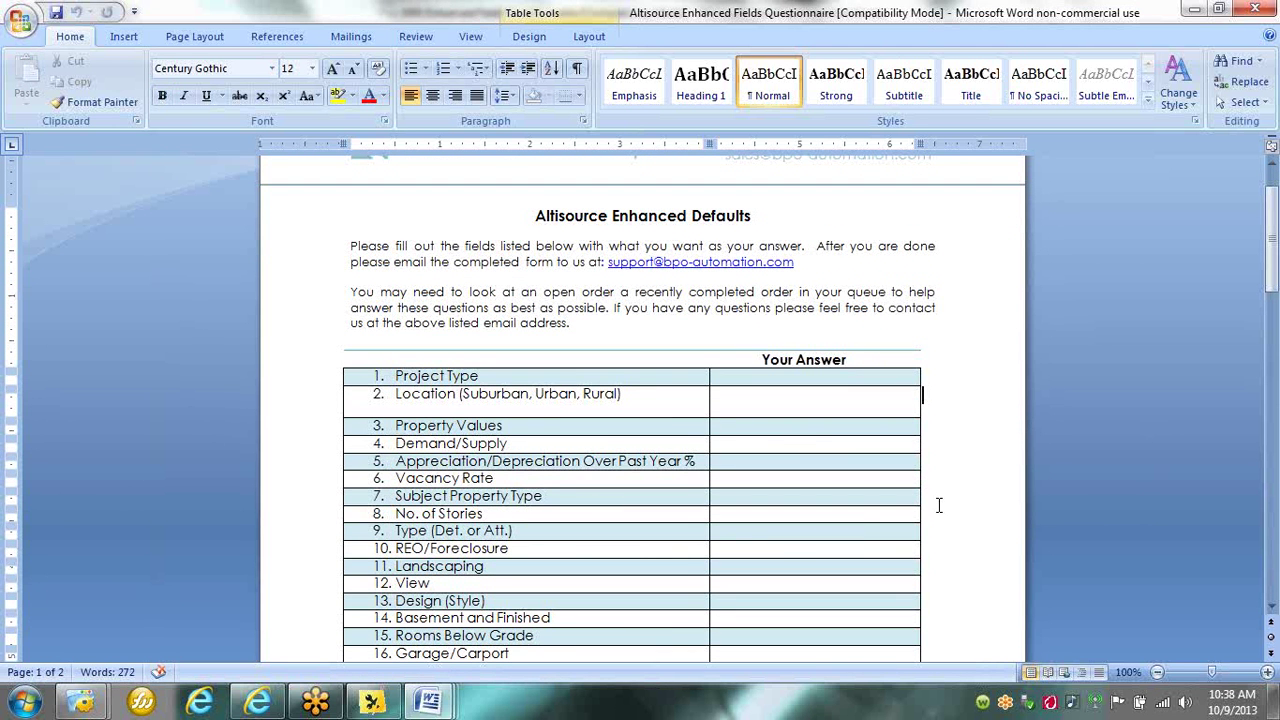
pyautogui.scroll(1, 938, 505)
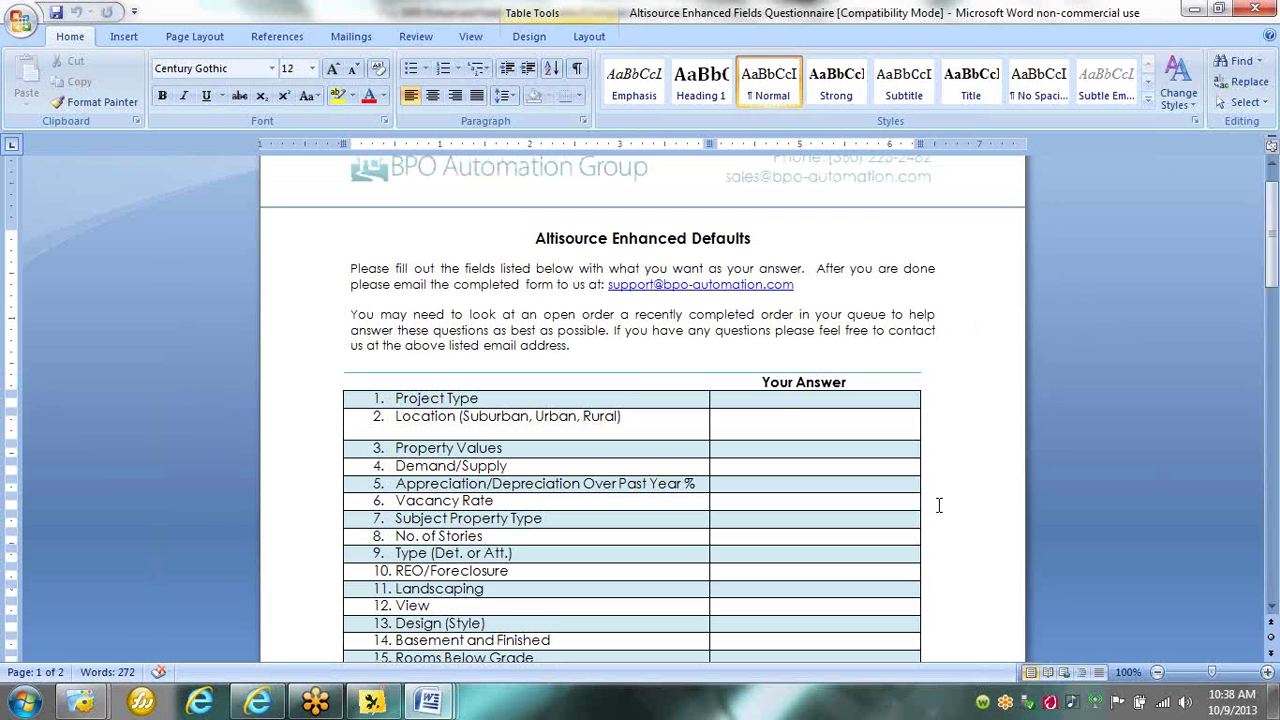
# Check the Project Type answer cell, then bring the BPO Automation website forward in Internet Explorer.
pyautogui.click(787, 400)
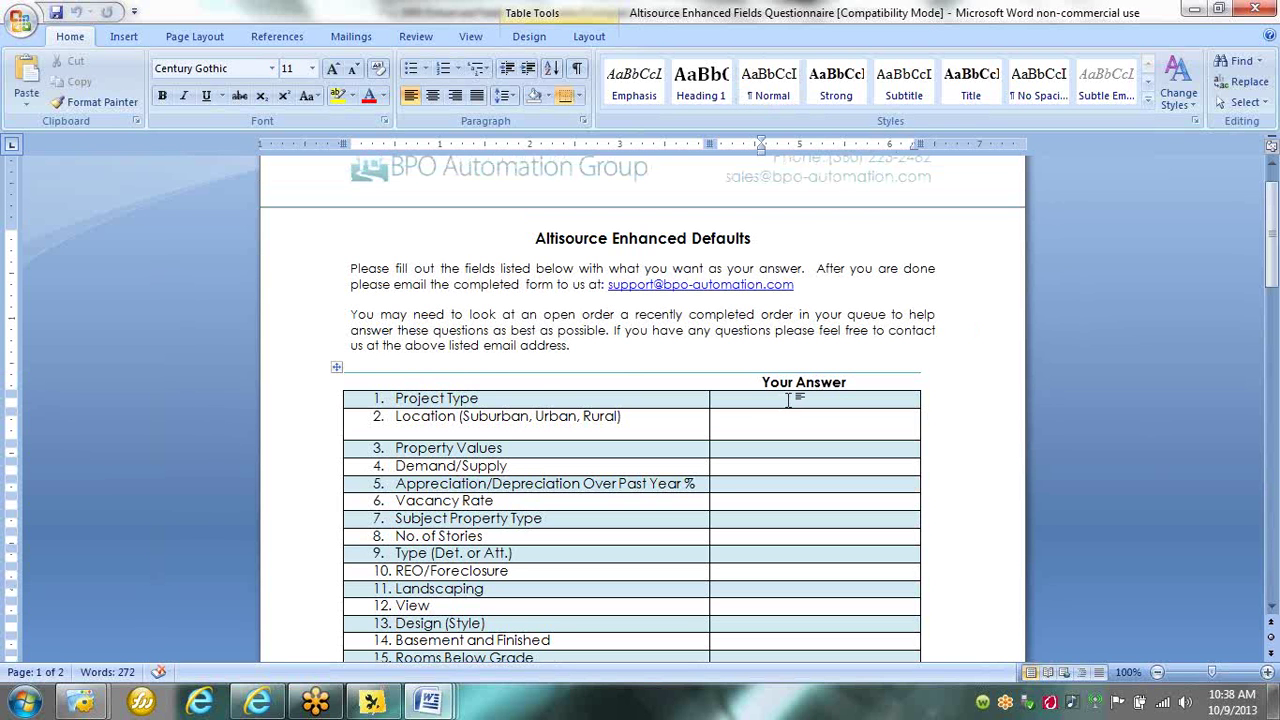
pyautogui.click(962, 399)
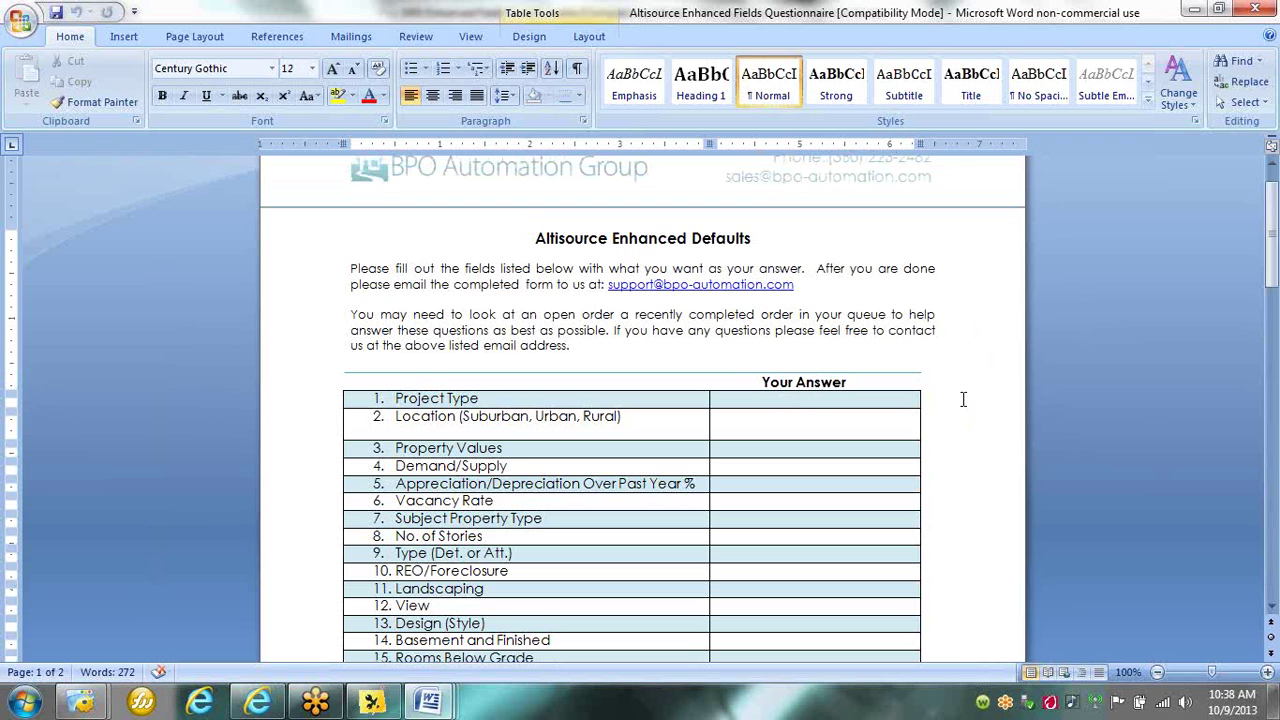
pyautogui.scroll(1, 963, 399)
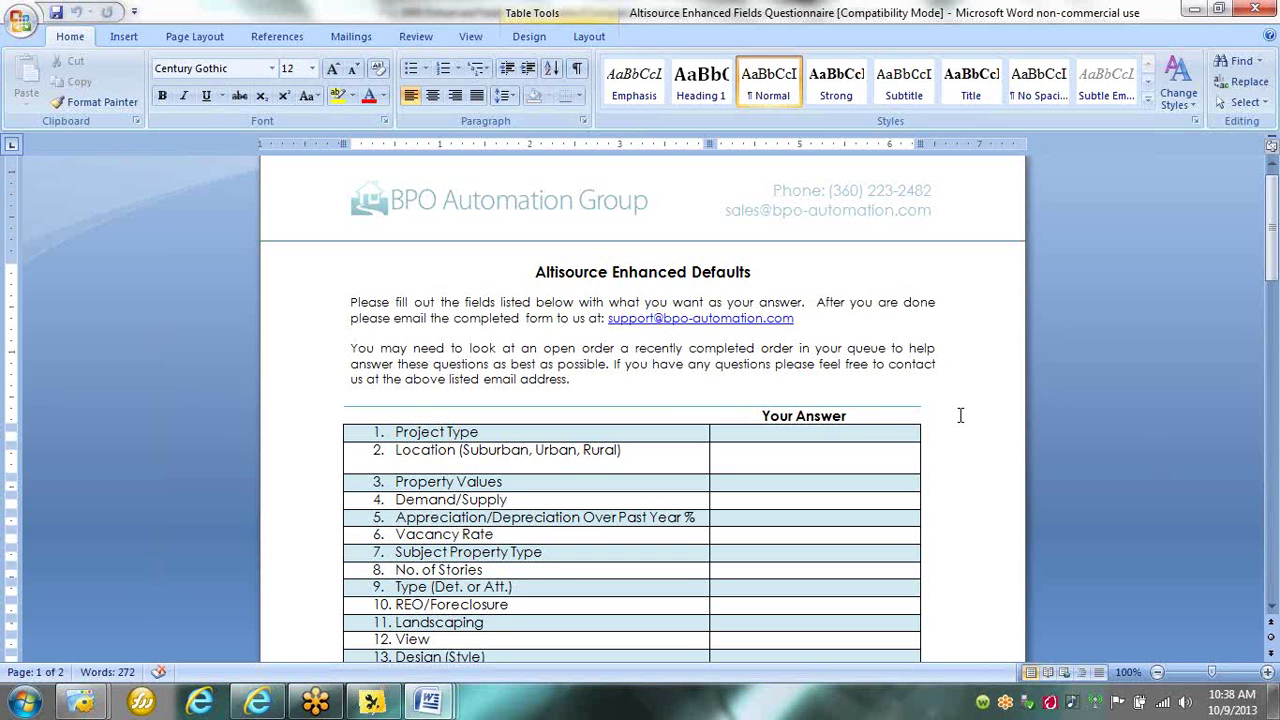
pyautogui.click(258, 702)
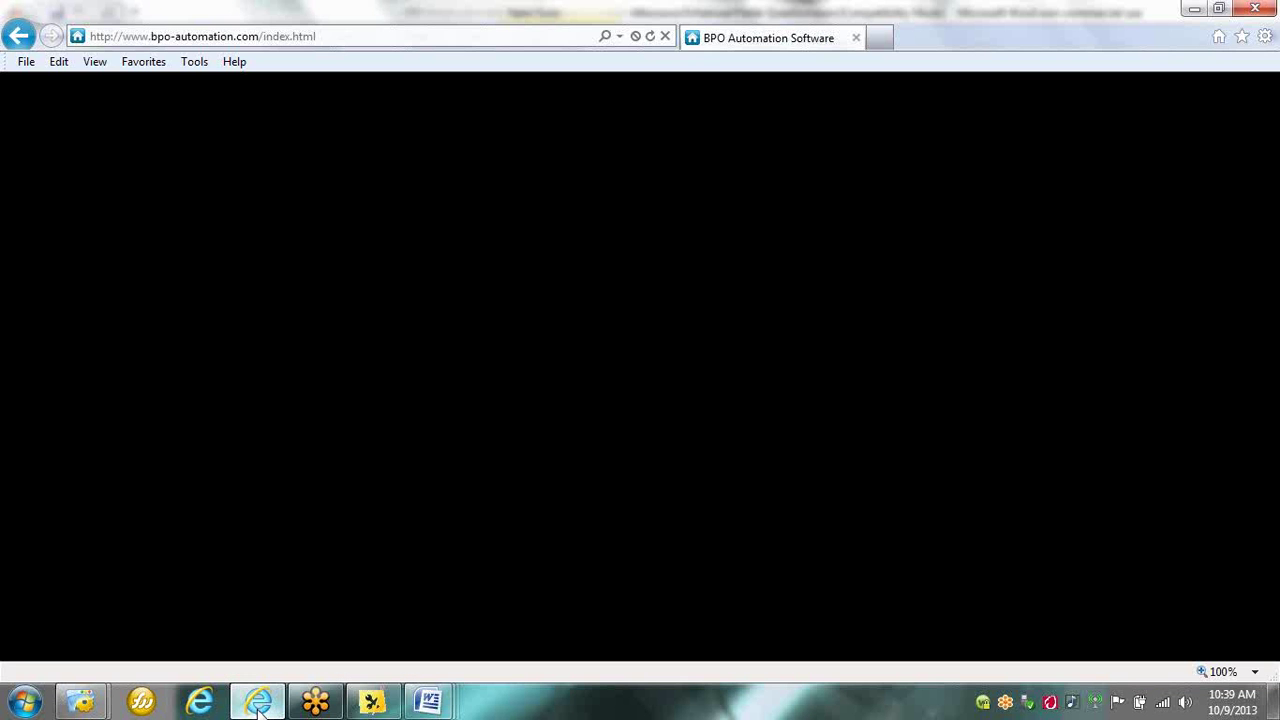
# Reload the BPO Automation home page and visit its Products page.
pyautogui.click(650, 37)
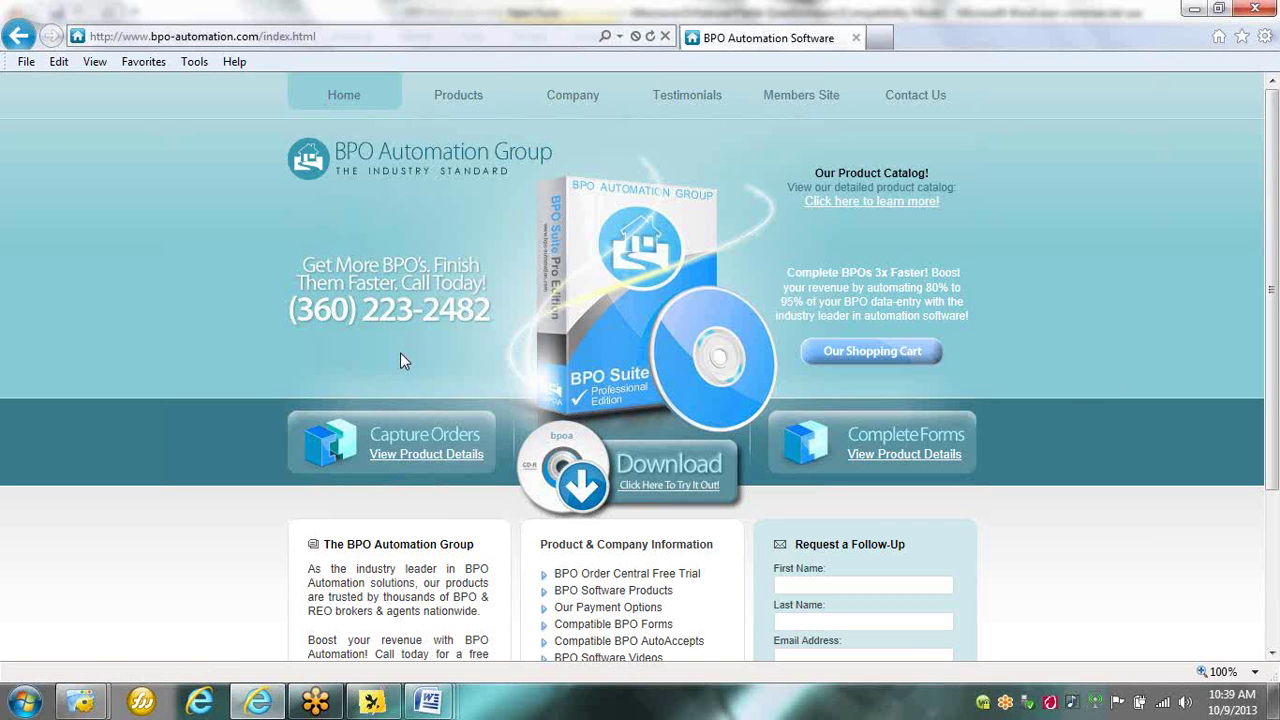
pyautogui.click(450, 112)
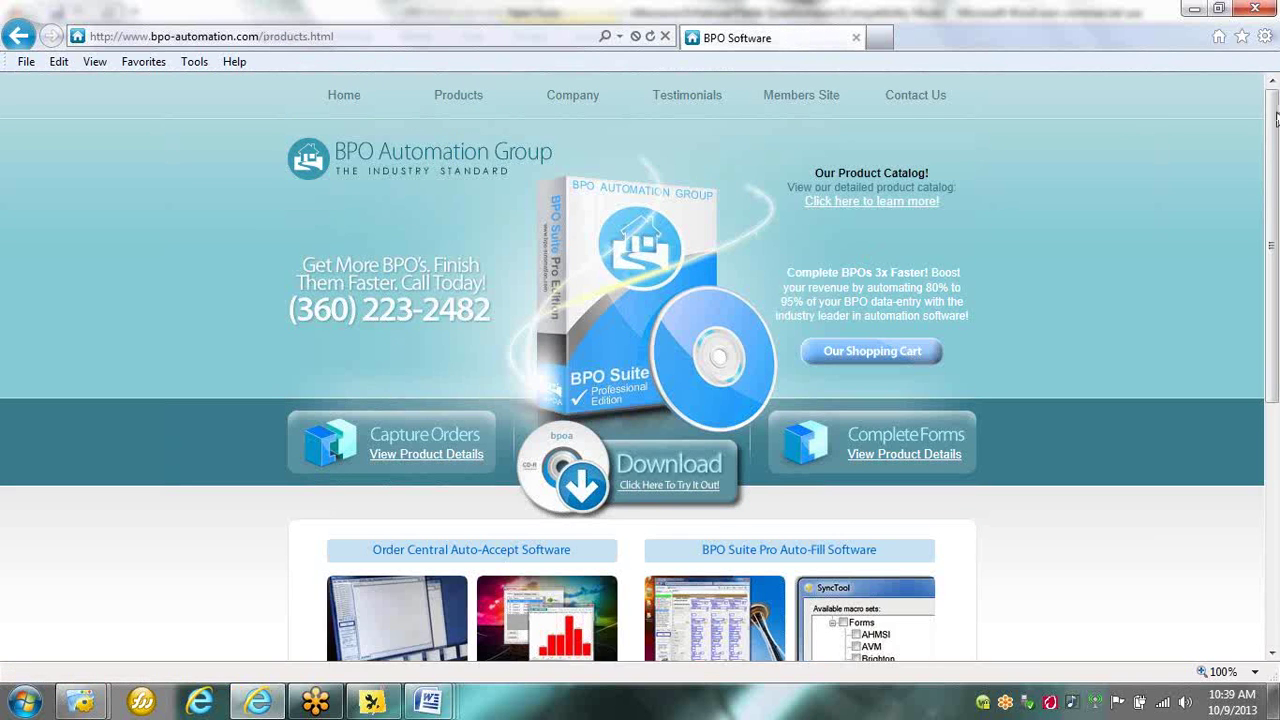
pyautogui.moveTo(1275, 114)
pyautogui.mouseDown()
pyautogui.moveTo(1270, 154)
pyautogui.moveTo(1266, 112)
pyautogui.mouseUp()
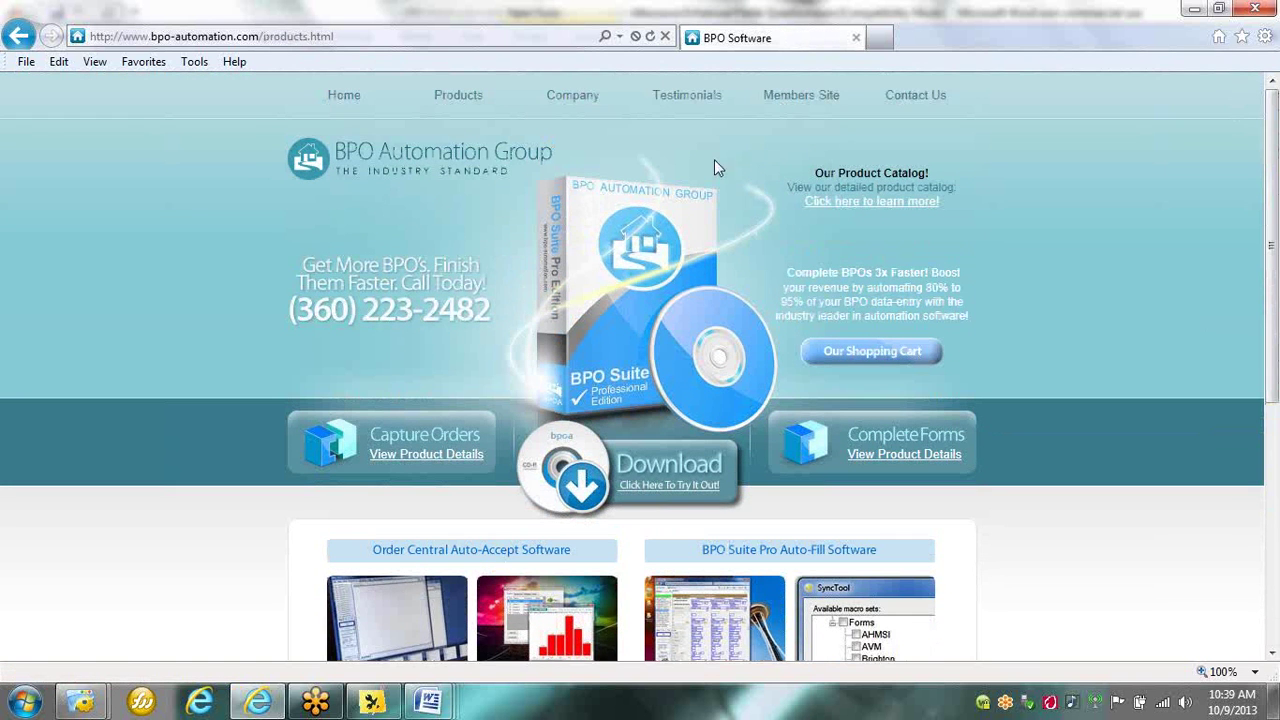
# Open the Company page and scroll down to its 'How We're Different' section.
pyautogui.click(592, 116)
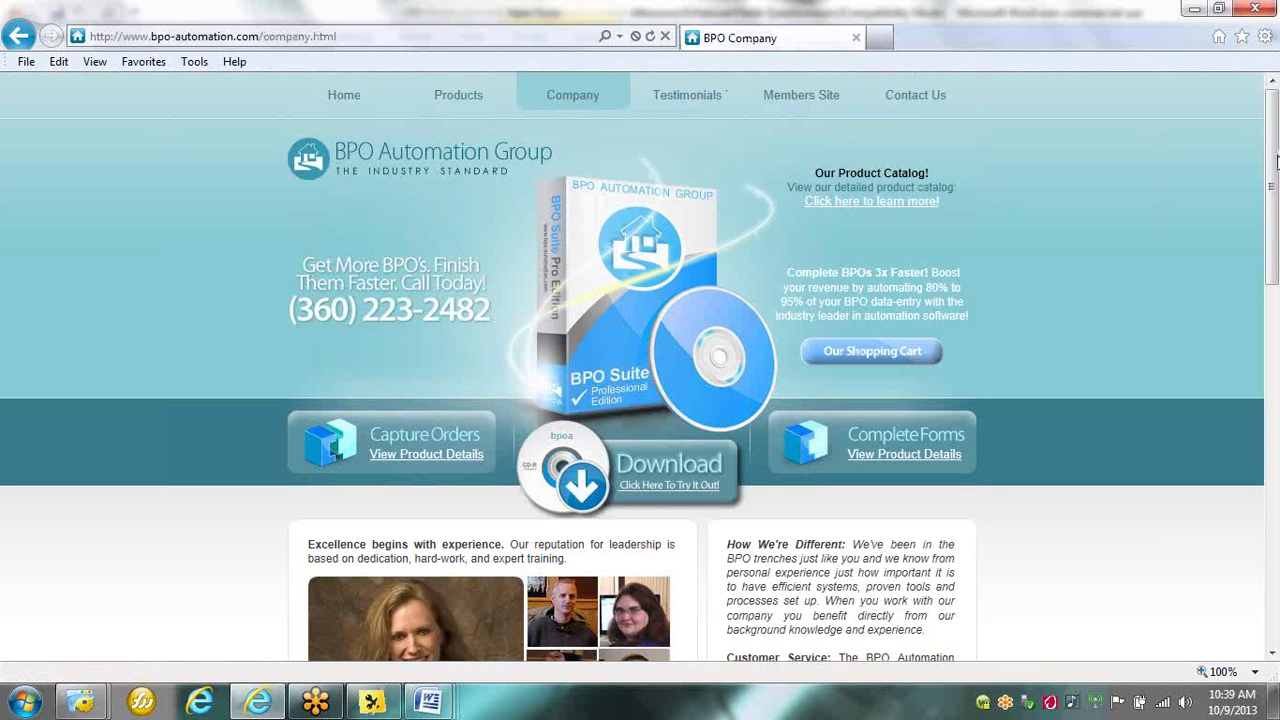
pyautogui.moveTo(1273, 170); pyautogui.dragTo(1273, 240)
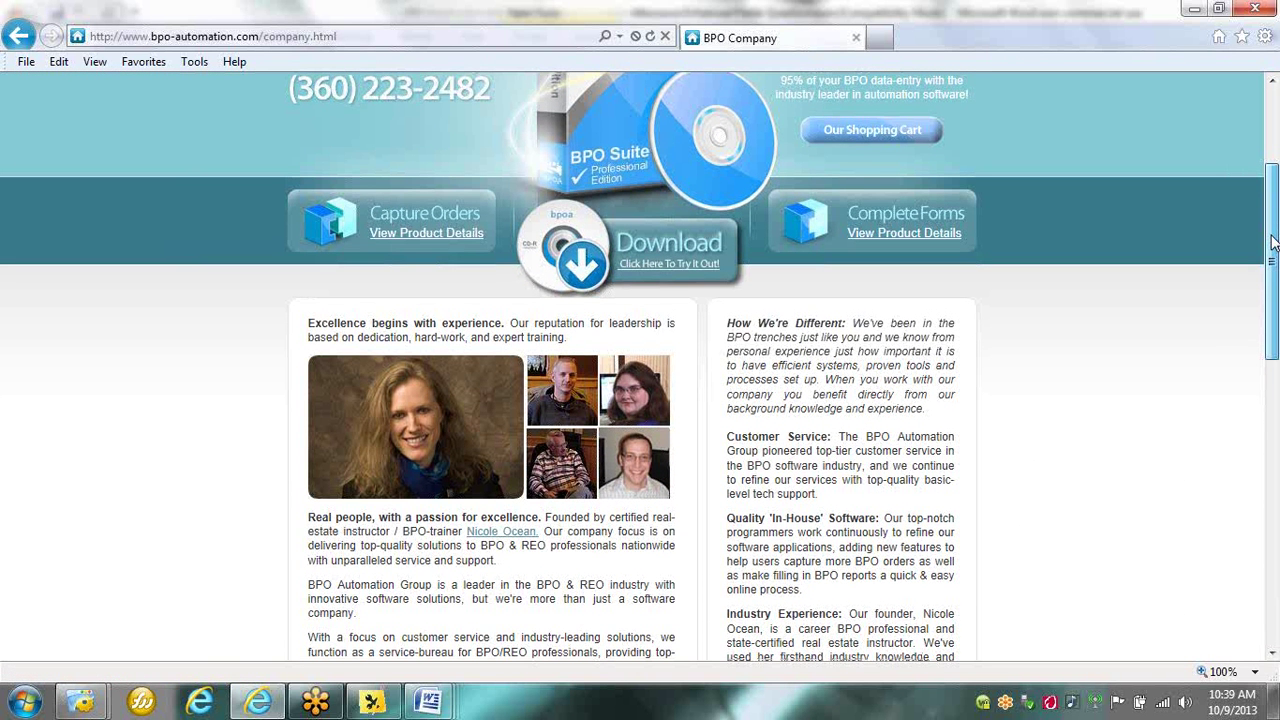
pyautogui.moveTo(1273, 240); pyautogui.dragTo(1275, 237)
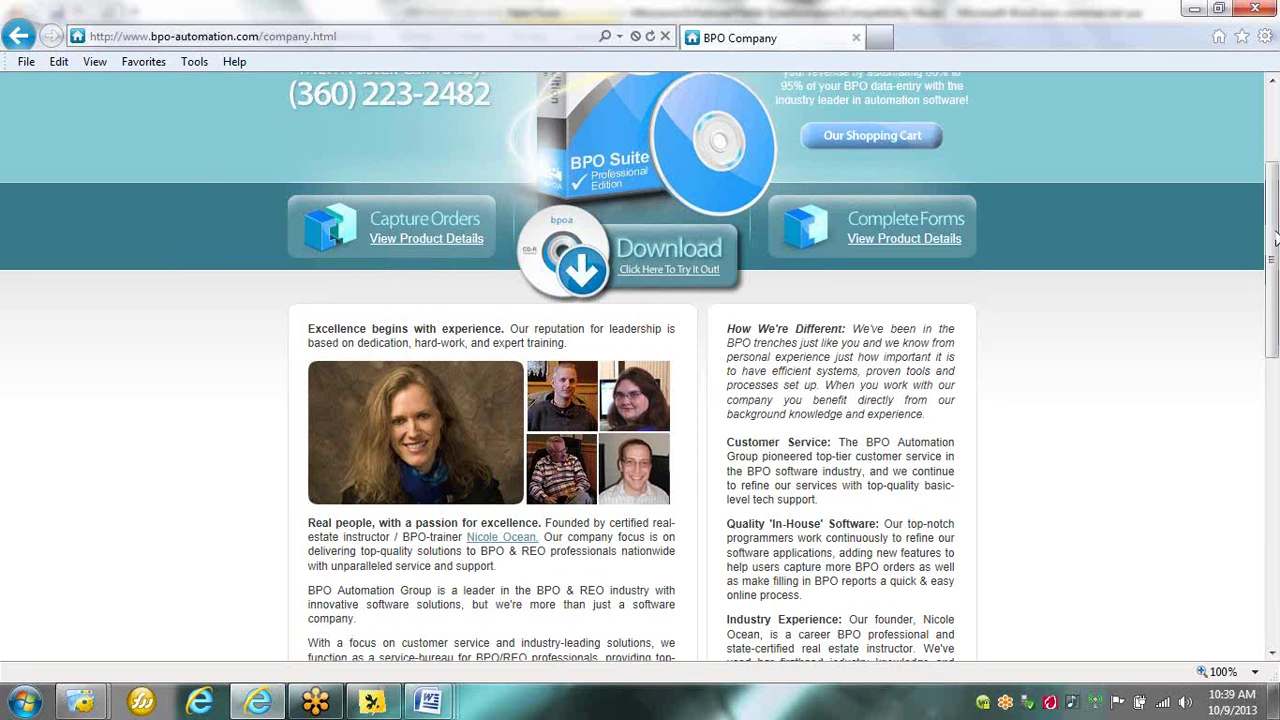